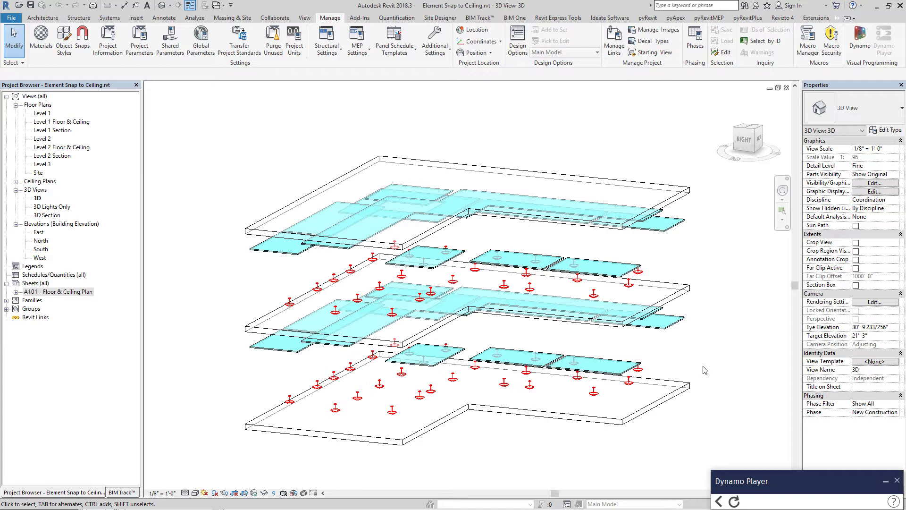
# - Examine the stacked floors and ceilings and the groups of lighting fixtures on Level 2 and Level 1 from several angles
pyautogui.click(631, 290)
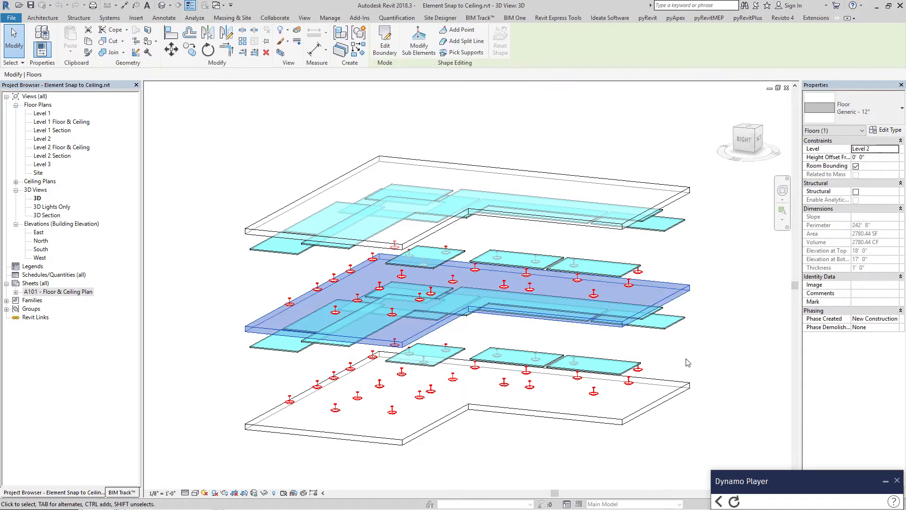
pyautogui.click(701, 376)
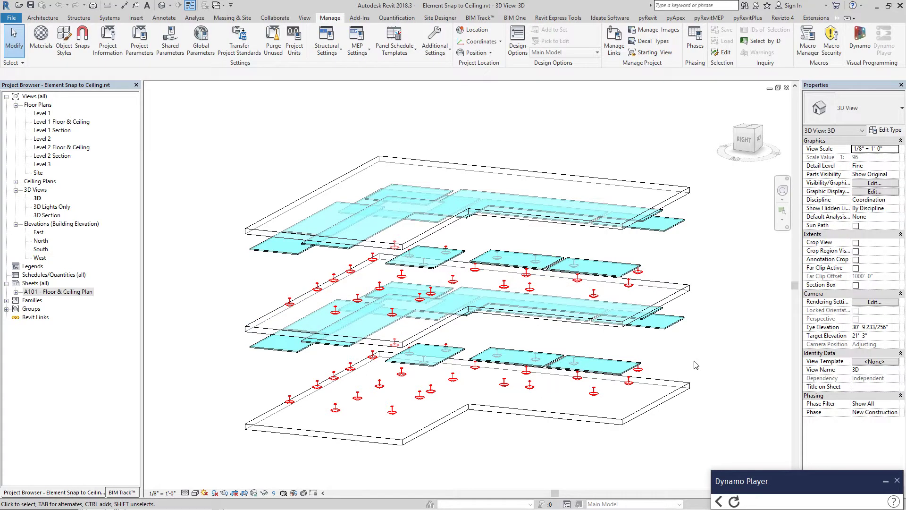
pyautogui.scroll(5, 617, 431)
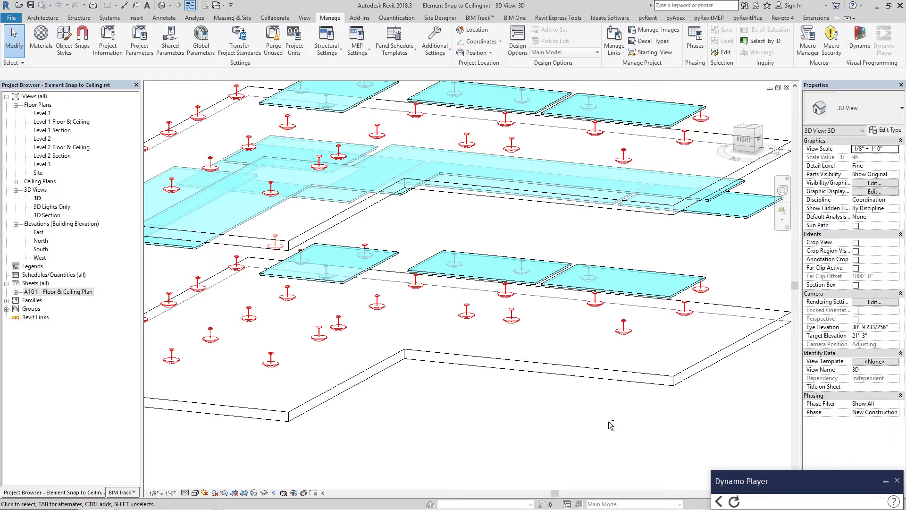
pyautogui.keyDown('shift'); pyautogui.moveTo(610, 425); pyautogui.dragTo(599, 334, button='middle'); pyautogui.keyUp('shift')
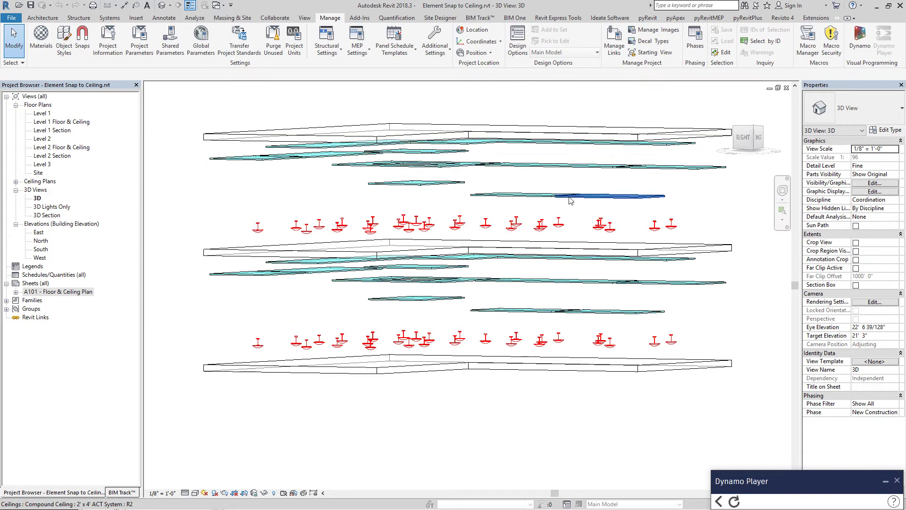
pyautogui.keyDown('shift'); pyautogui.moveTo(571, 201); pyautogui.dragTo(575, 244, button='middle'); pyautogui.keyUp('shift')
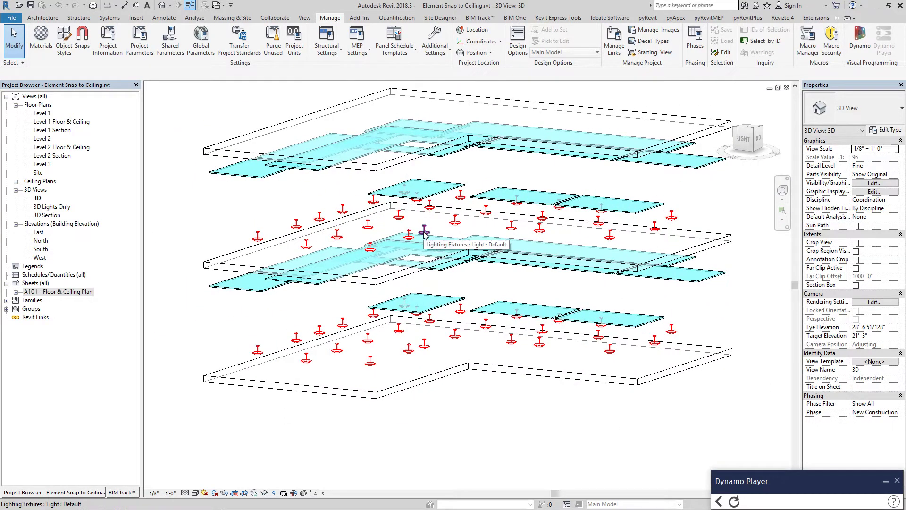
pyautogui.keyDown('shift'); pyautogui.moveTo(424, 234); pyautogui.dragTo(426, 194, button='middle'); pyautogui.keyUp('shift')
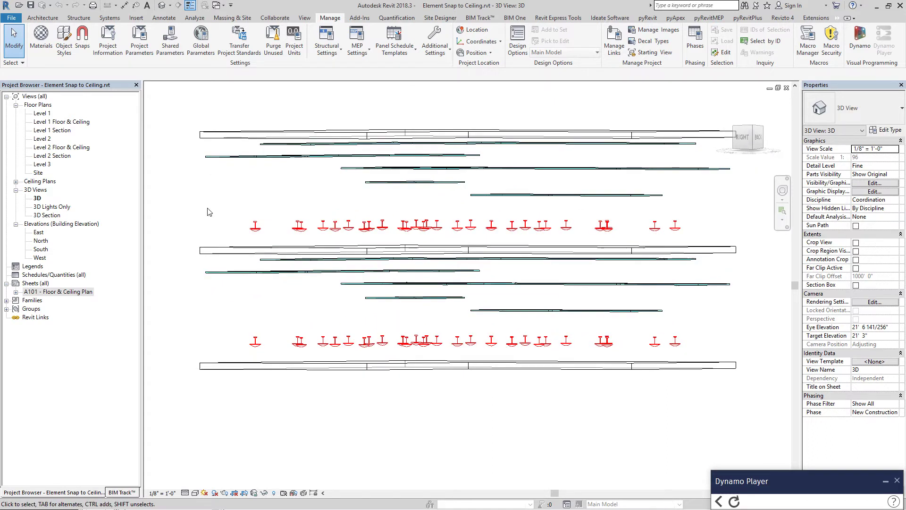
pyautogui.moveTo(202, 211); pyautogui.dragTo(734, 243)
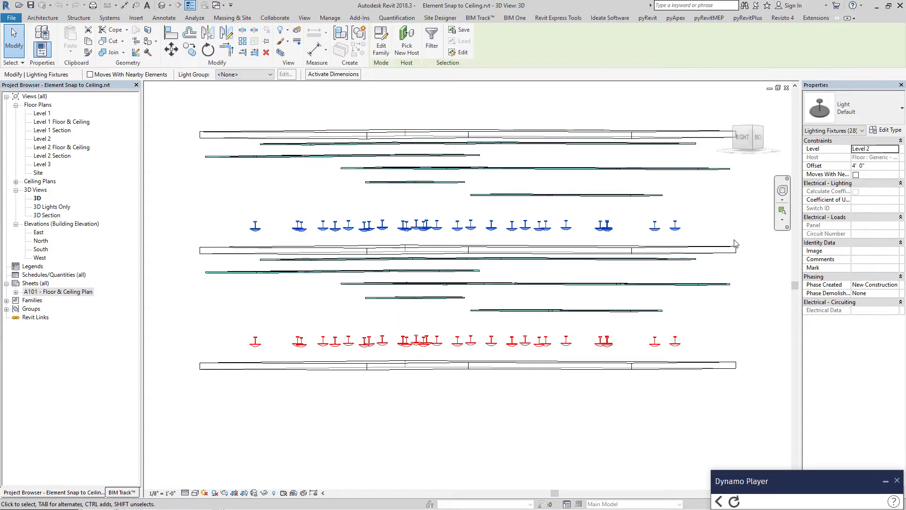
pyautogui.click(709, 223)
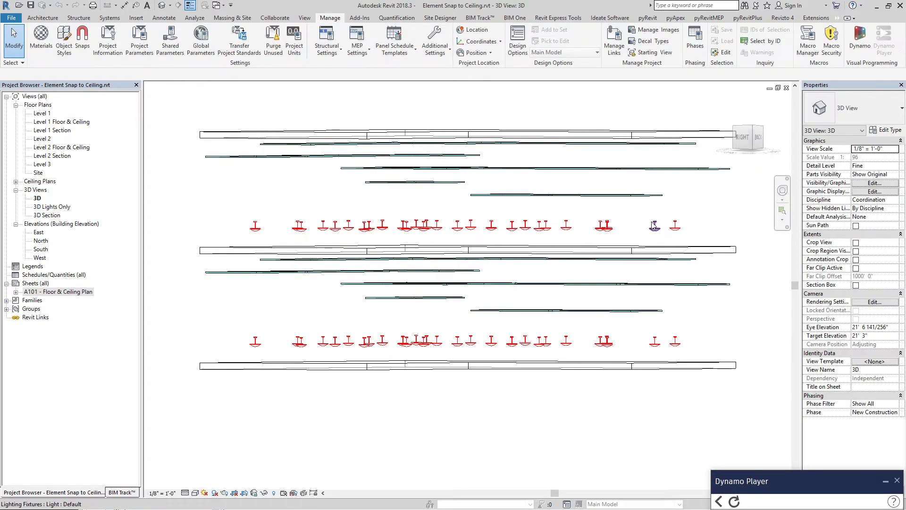
pyautogui.moveTo(201, 330); pyautogui.dragTo(702, 389)
pyautogui.keyDown('shift'); pyautogui.moveTo(556, 419); pyautogui.dragTo(563, 462, button='middle'); pyautogui.keyUp('shift')
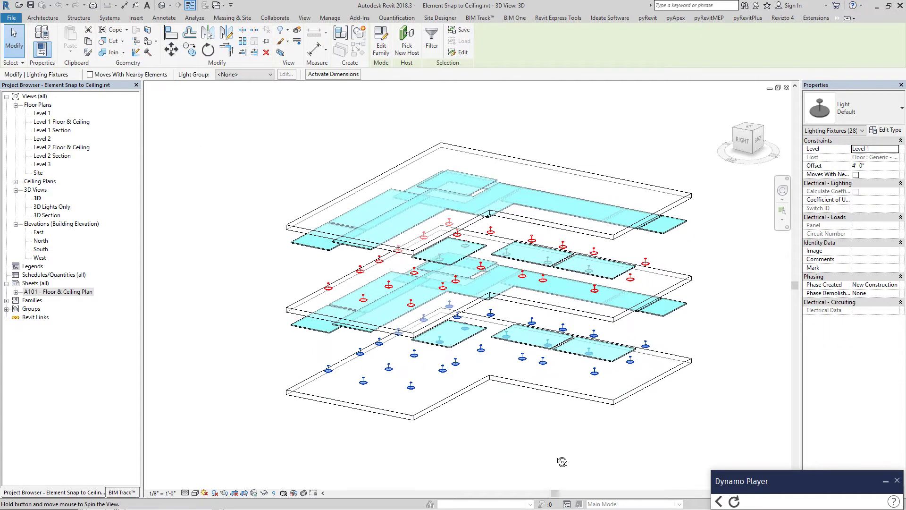
# - Inspect the height offsets of two Level 1 ceilings and compare the ceiling heights from the side and from above
pyautogui.click(524, 336)
pyautogui.keyDown('shift'); pyautogui.moveTo(524, 336); pyautogui.dragTo(436, 351, button='middle'); pyautogui.keyUp('shift')
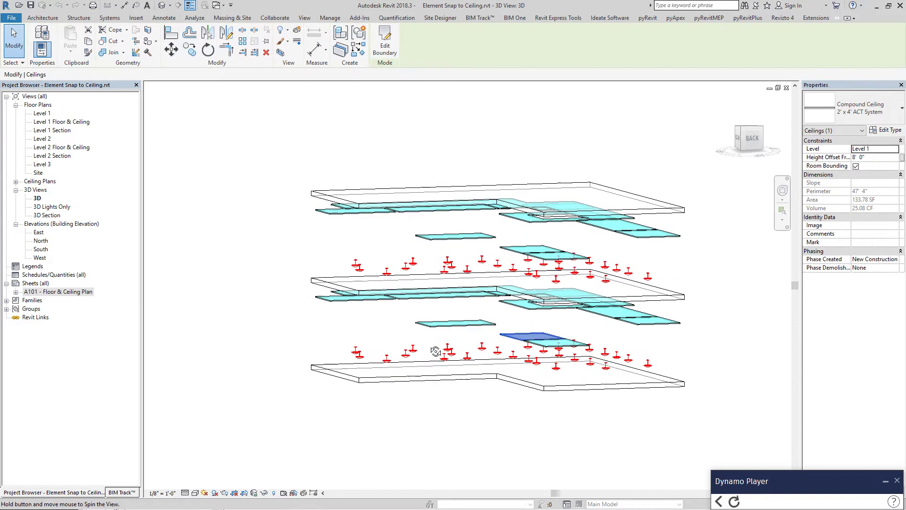
pyautogui.click(648, 322)
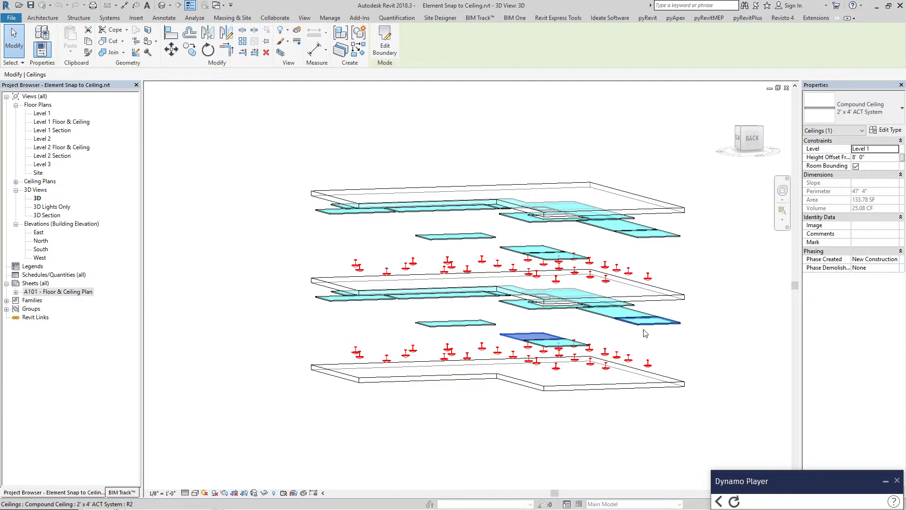
pyautogui.scroll(2, 692, 354)
pyautogui.keyDown('shift'); pyautogui.moveTo(694, 354); pyautogui.dragTo(729, 344, button='middle'); pyautogui.keyUp('shift')
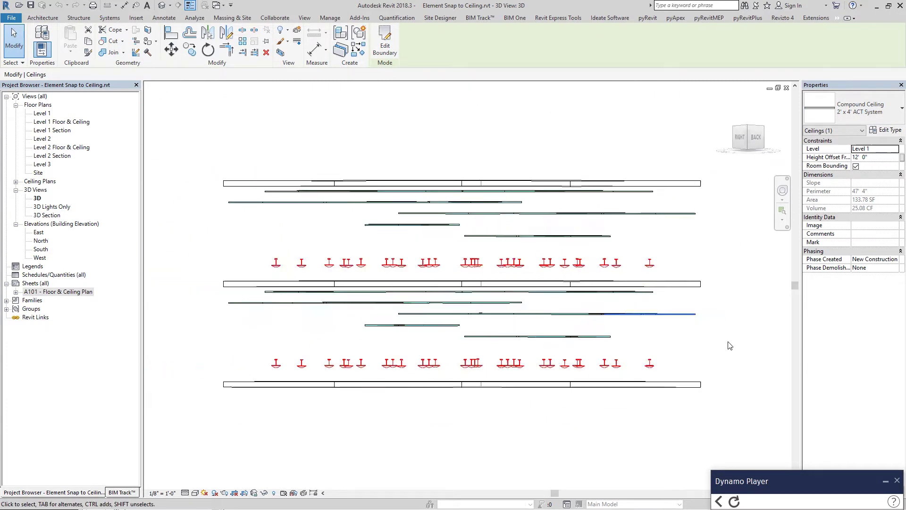
pyautogui.scroll(2, 472, 372)
pyautogui.keyDown('shift'); pyautogui.moveTo(435, 345); pyautogui.dragTo(443, 392, button='middle'); pyautogui.keyUp('shift')
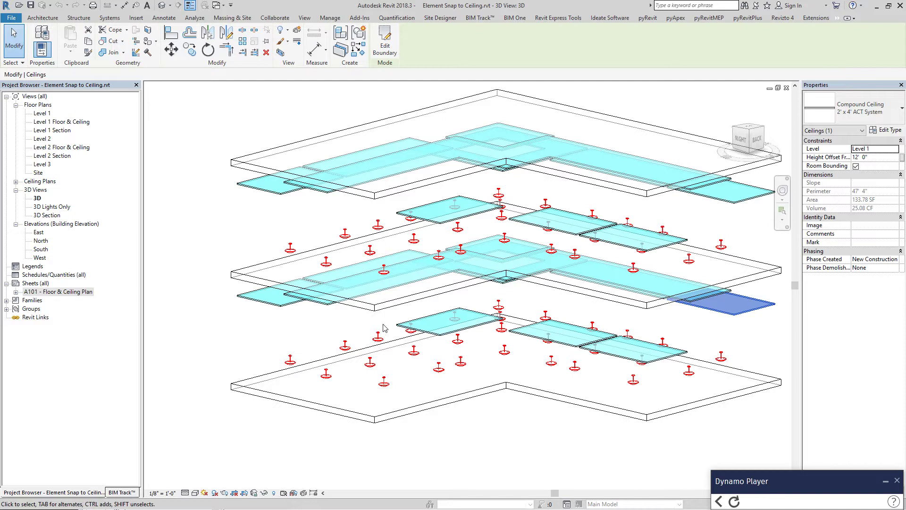
pyautogui.click(337, 329)
pyautogui.scroll(-2, 335, 359)
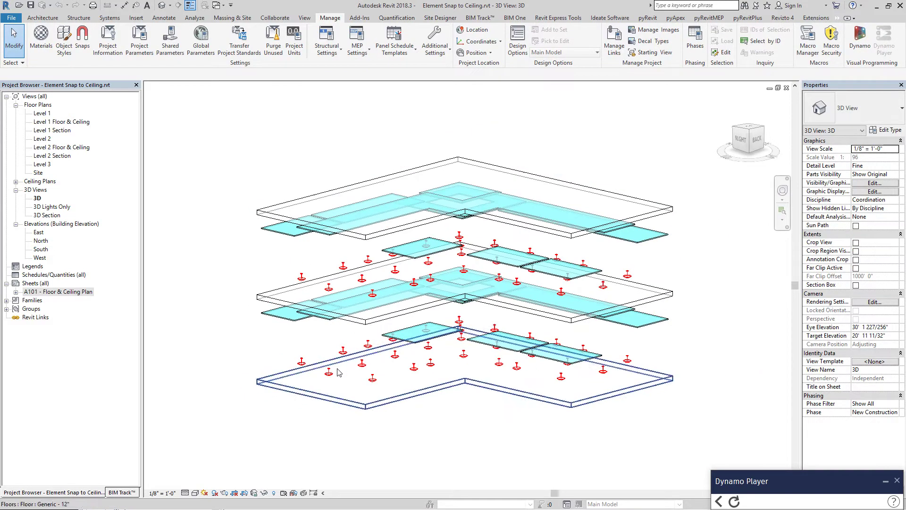
# - Inspect the host and offset of one lighting fixture on Level 1 and view the lights from the opposite side
pyautogui.scroll(2, 463, 400)
pyautogui.keyDown('shift'); pyautogui.moveTo(469, 396); pyautogui.dragTo(564, 358, button='middle'); pyautogui.keyUp('shift')
pyautogui.click(497, 299)
pyautogui.click(523, 352)
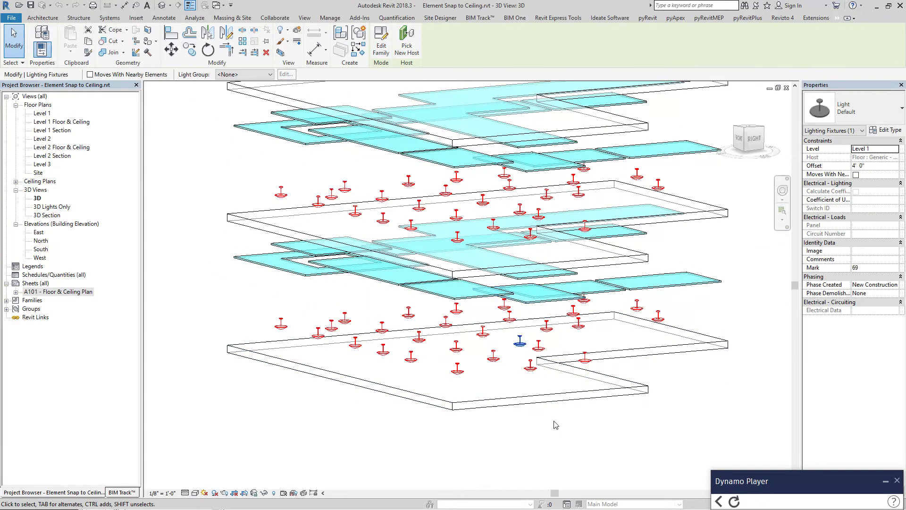
pyautogui.keyDown('shift'); pyautogui.moveTo(552, 421); pyautogui.dragTo(644, 390, button='middle'); pyautogui.keyUp('shift')
pyautogui.scroll(-2, 643, 390)
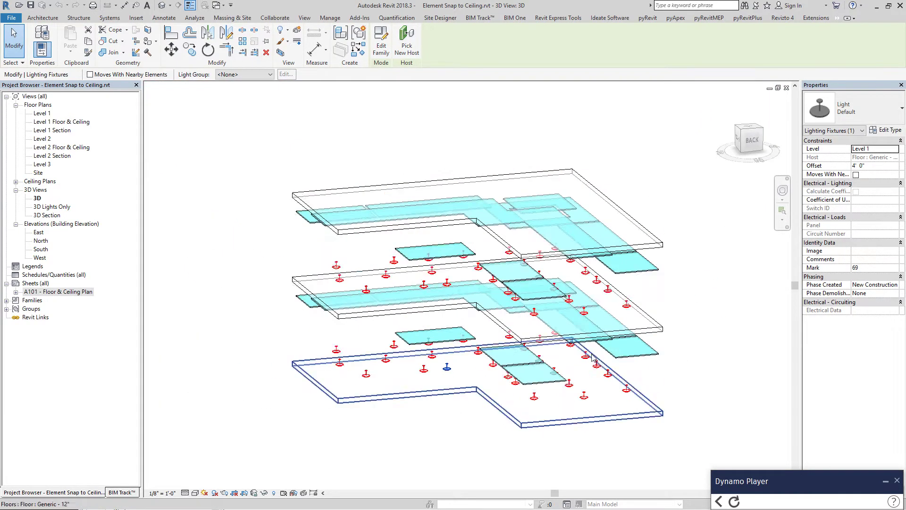
pyautogui.scroll(3, 595, 373)
pyautogui.keyDown('shift'); pyautogui.moveTo(601, 370); pyautogui.dragTo(630, 411, button='middle'); pyautogui.keyUp('shift')
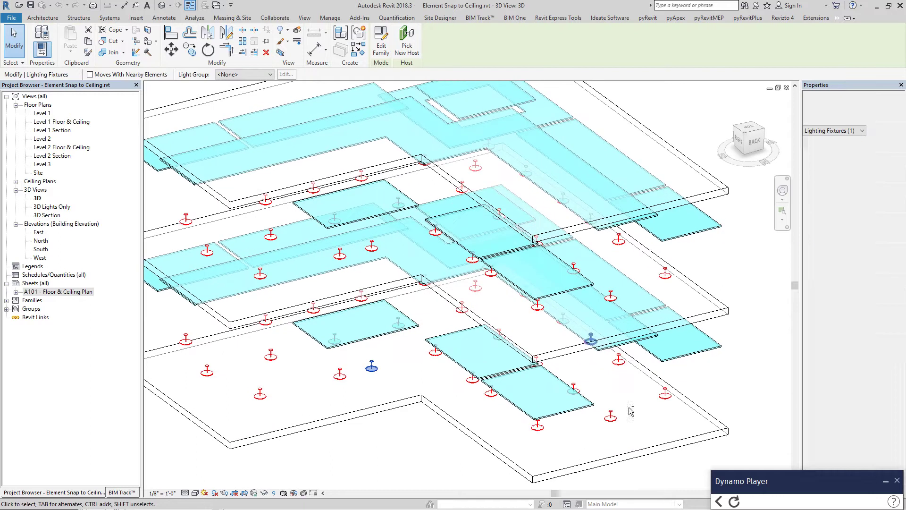
# - Inspect the small Level 1 ceilings, the Level 3 floor and one Level 2 lighting fixture from several angles
pyautogui.click(536, 406)
pyautogui.click(446, 358)
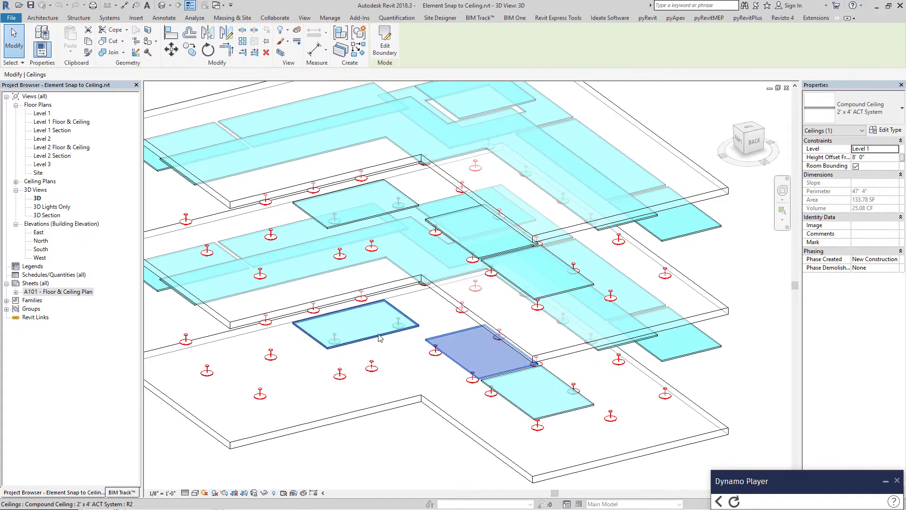
pyautogui.scroll(-2, 509, 332)
pyautogui.keyDown('shift'); pyautogui.moveTo(510, 332); pyautogui.dragTo(513, 272, button='middle'); pyautogui.keyUp('shift')
pyautogui.click(379, 185)
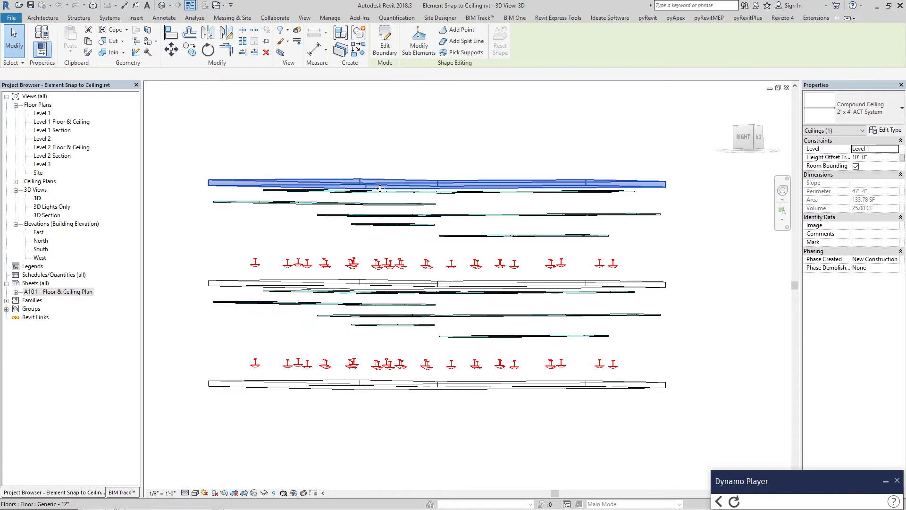
pyautogui.keyDown('shift'); pyautogui.moveTo(380, 187); pyautogui.dragTo(340, 339, button='middle'); pyautogui.keyUp('shift')
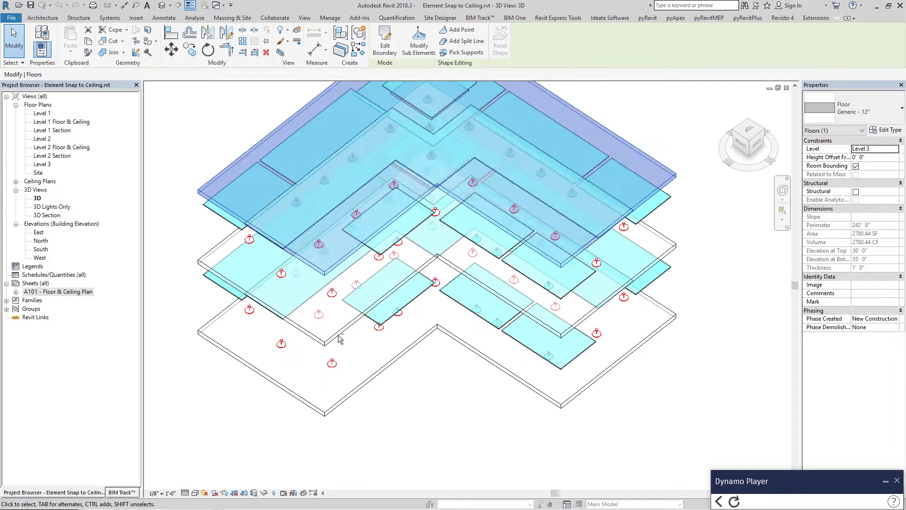
pyautogui.click(329, 296)
pyautogui.keyDown('shift'); pyautogui.moveTo(330, 297); pyautogui.dragTo(287, 111, button='middle'); pyautogui.keyUp('shift')
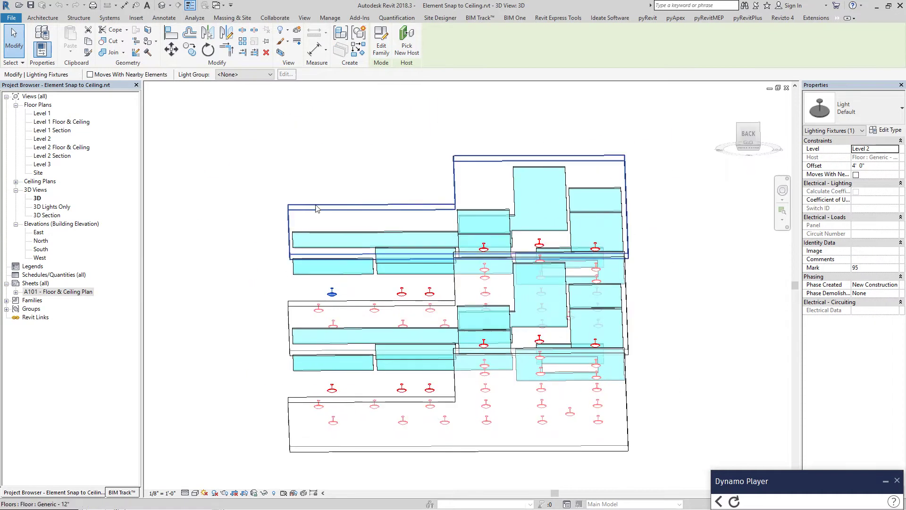
pyautogui.keyDown('shift'); pyautogui.moveTo(326, 258); pyautogui.dragTo(542, 463, button='middle'); pyautogui.keyUp('shift')
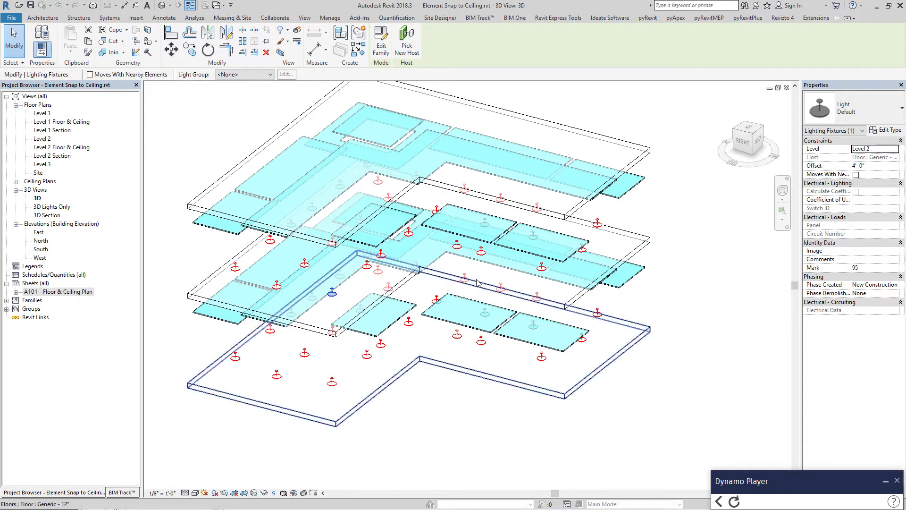
# - Move the Dynamo Player window up to expose the Element Snap to Ceiling script's inputs, and clear the model selection
pyautogui.moveTo(829, 483); pyautogui.dragTo(815, 165)
pyautogui.scroll(-2, 578, 425)
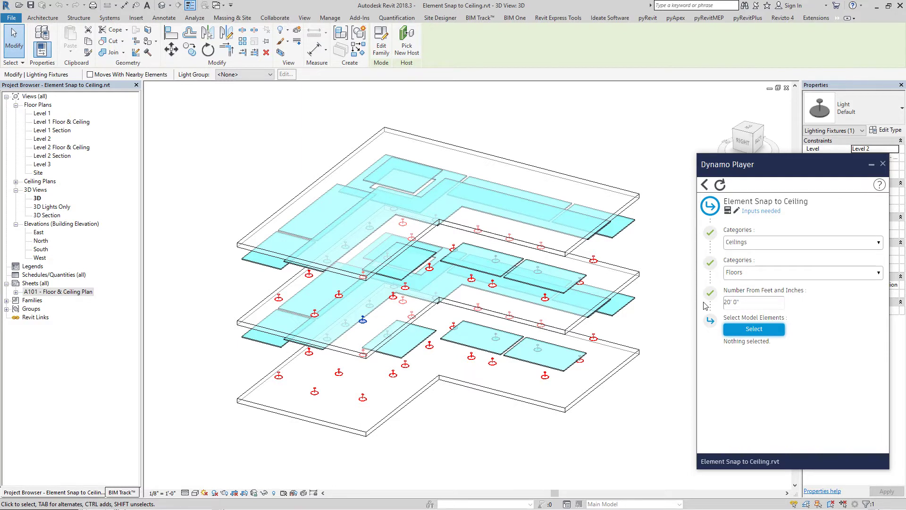
pyautogui.scroll(5, 539, 428)
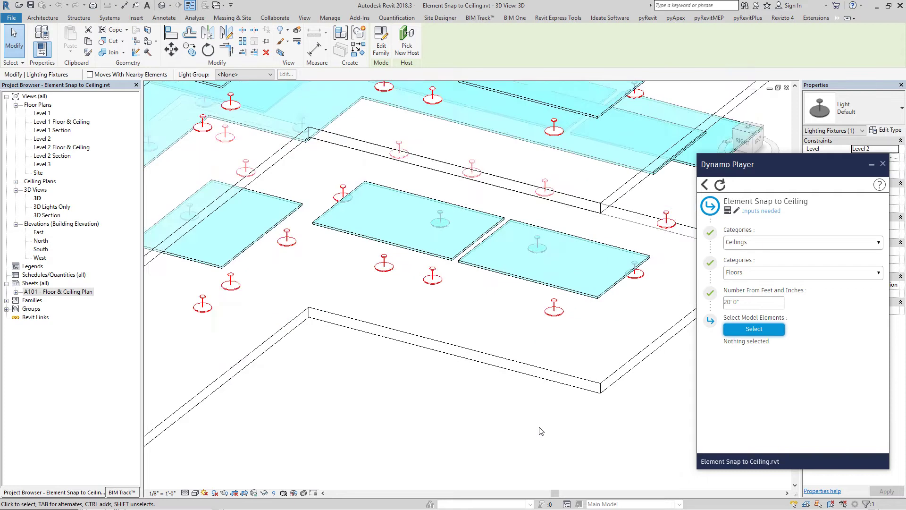
pyautogui.moveTo(541, 428)
pyautogui.keyDown('shift'); pyautogui.mouseDown(button='middle')
pyautogui.moveTo(530, 425)
pyautogui.moveTo(527, 373)
pyautogui.moveTo(538, 338)
pyautogui.moveTo(480, 411)
pyautogui.moveTo(530, 347)
pyautogui.moveTo(565, 342)
pyautogui.moveTo(545, 401)
pyautogui.moveTo(525, 421)
pyautogui.mouseUp(button='middle'); pyautogui.keyUp('shift')
pyautogui.click(524, 422)
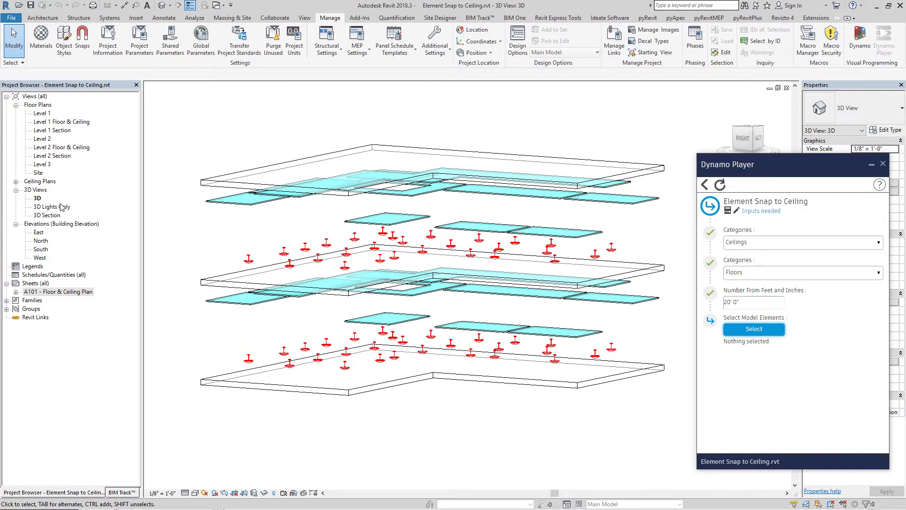
# - In the 3D Lights Only view, select all the lighting fixtures on both levels as the script's model elements
pyautogui.doubleClick(52, 206)
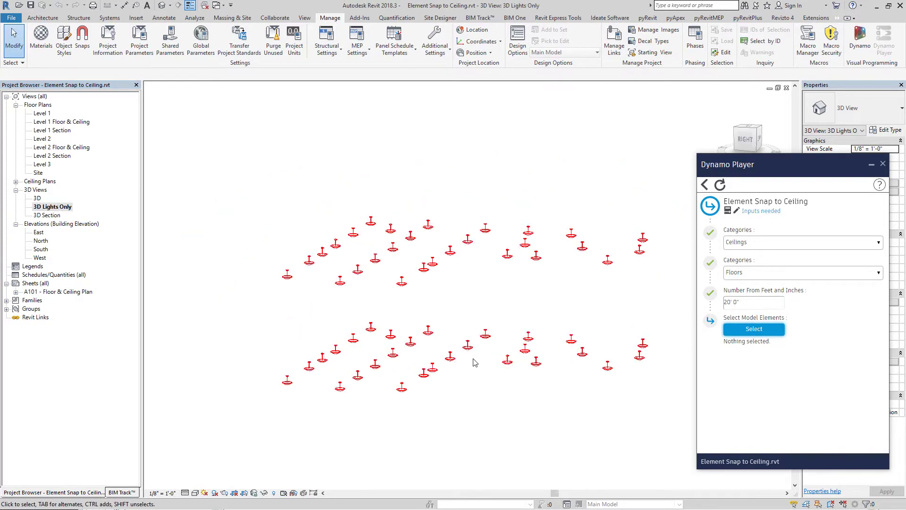
pyautogui.click(765, 329)
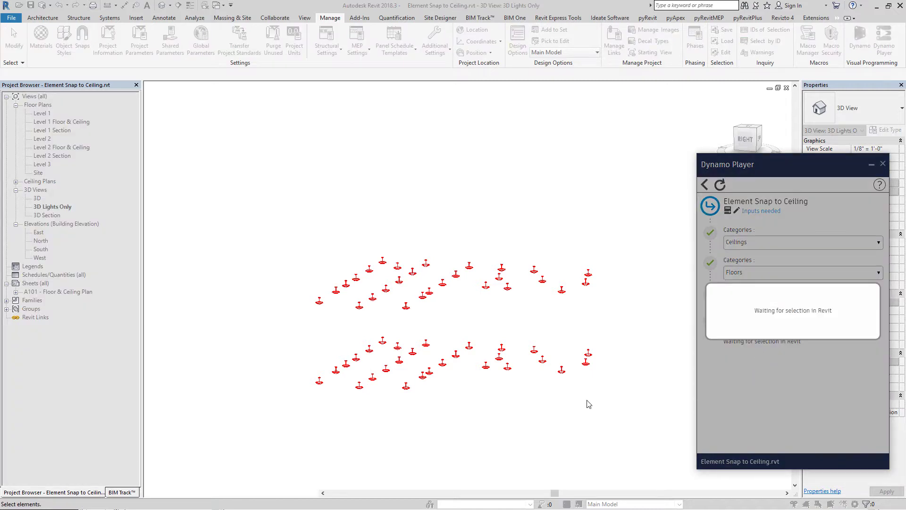
pyautogui.moveTo(264, 204); pyautogui.dragTo(645, 434)
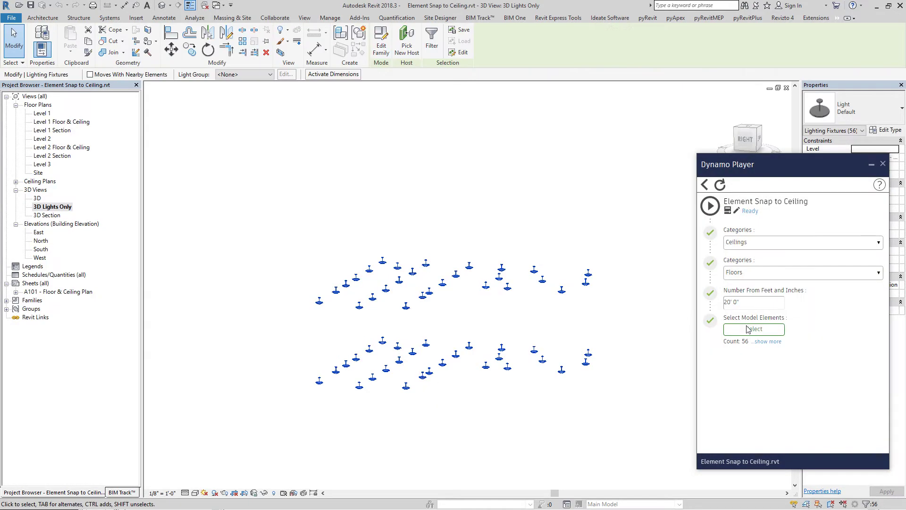
# - Return to the 3D view and run the Element Snap to Ceiling script on the selected lighting fixtures
pyautogui.doubleClick(38, 198)
pyautogui.click(548, 392)
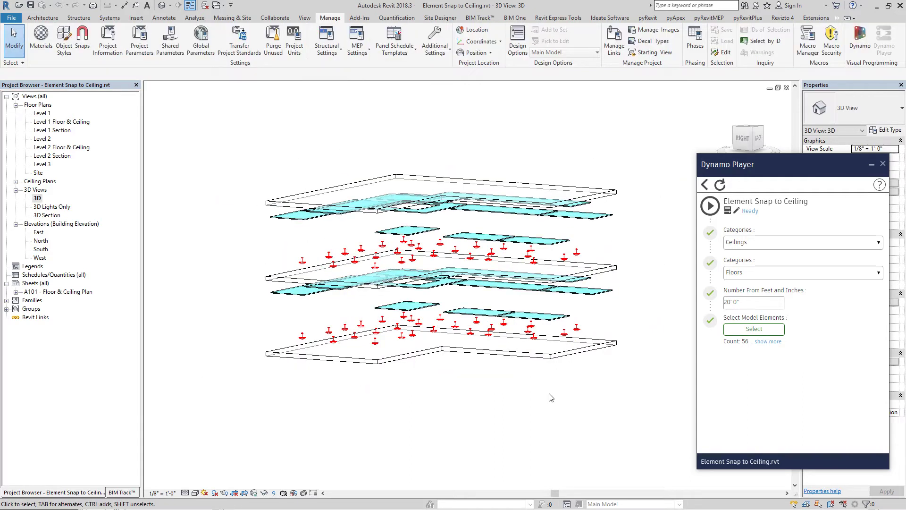
pyautogui.keyDown('shift'); pyautogui.moveTo(551, 392); pyautogui.dragTo(482, 332, button='middle'); pyautogui.keyUp('shift')
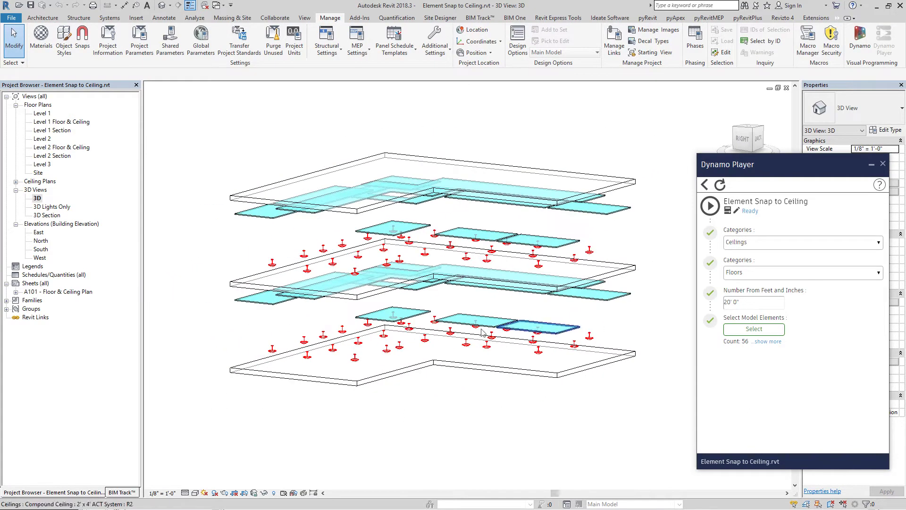
pyautogui.click(710, 206)
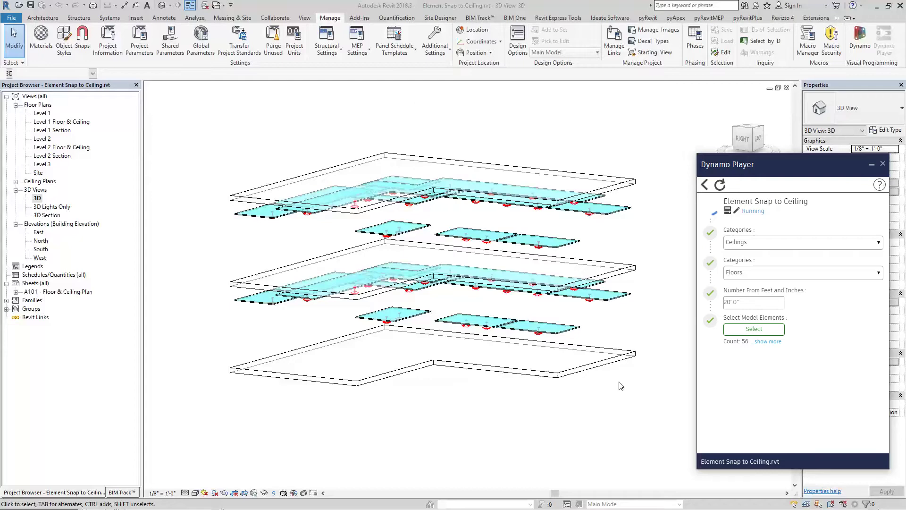
# - Inspect how the lighting fixtures sit against the ceilings and inside the ceiling openings, viewing them from below and behind
pyautogui.keyDown('shift'); pyautogui.moveTo(600, 407); pyautogui.dragTo(593, 227, button='middle'); pyautogui.keyUp('shift')
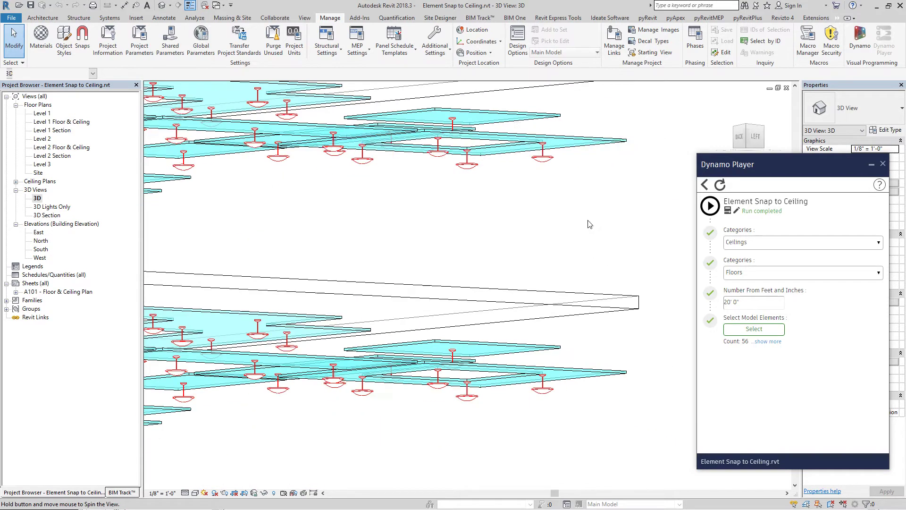
pyautogui.click(456, 117)
pyautogui.keyDown('shift'); pyautogui.moveTo(456, 117); pyautogui.dragTo(412, 137, button='middle'); pyautogui.keyUp('shift')
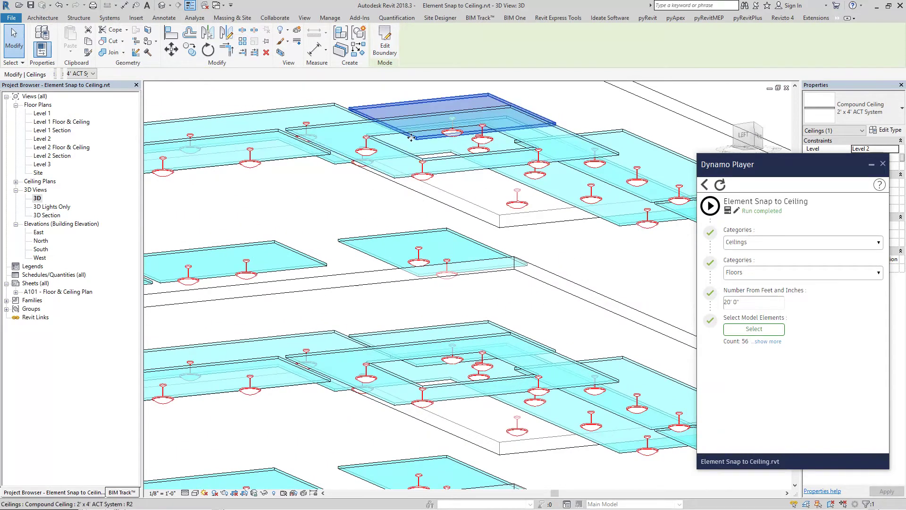
pyautogui.click(517, 200)
pyautogui.keyDown('shift'); pyautogui.moveTo(517, 200); pyautogui.dragTo(642, 395, button='middle'); pyautogui.keyUp('shift')
pyautogui.click(530, 446)
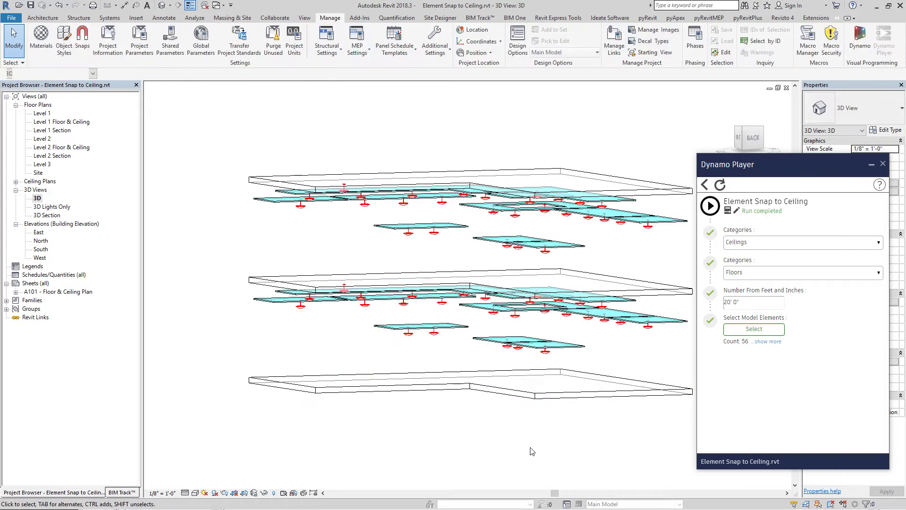
# - Undo the Element Snap to Ceiling script run
pyautogui.click(59, 5)
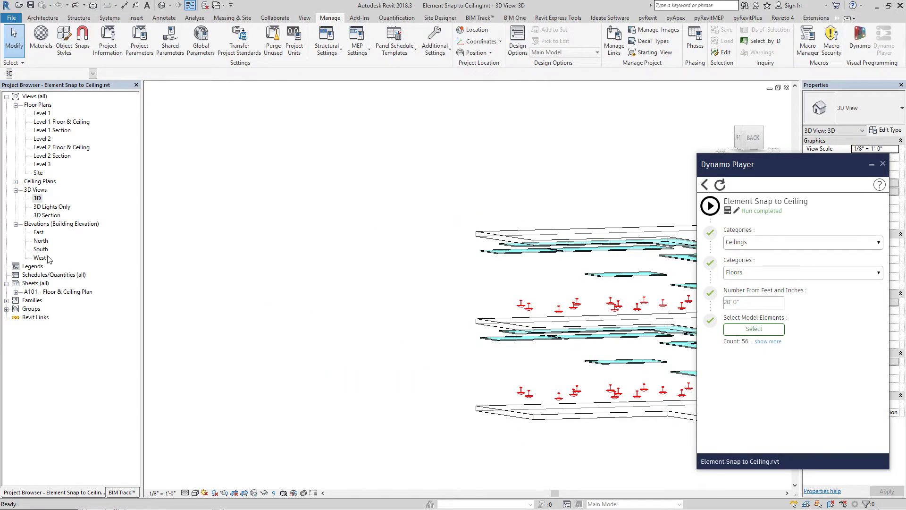
# - Open the North elevation and set the script's Number From Feet and Inches to 10' 0"
pyautogui.doubleClick(40, 241)
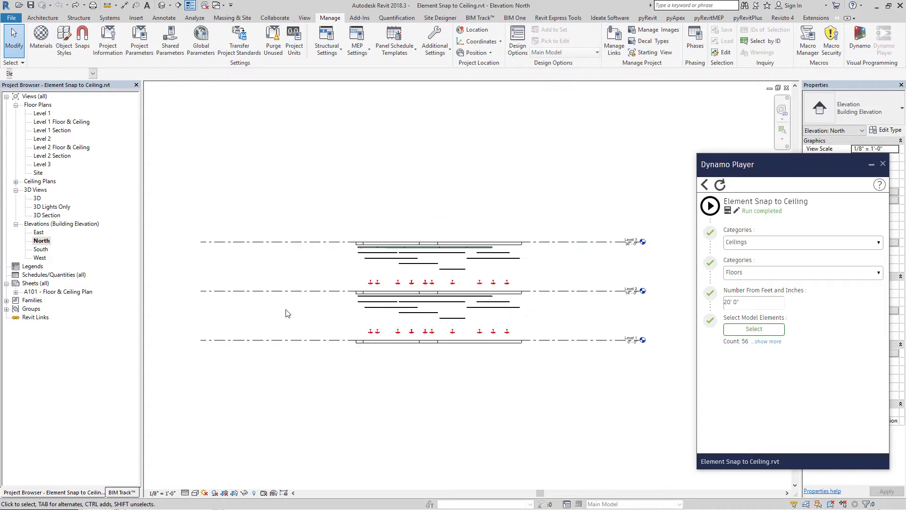
pyautogui.scroll(4, 429, 332)
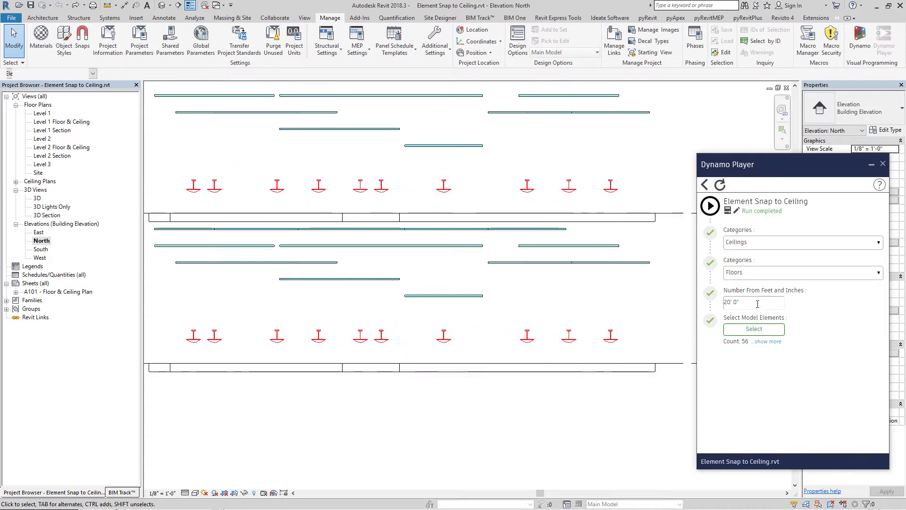
pyautogui.moveTo(757, 303); pyautogui.dragTo(705, 306)
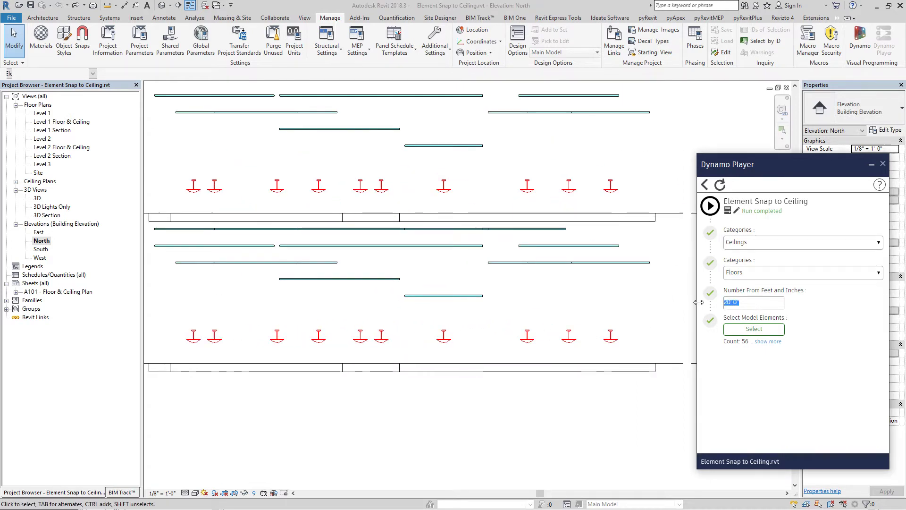
pyautogui.press('Return')
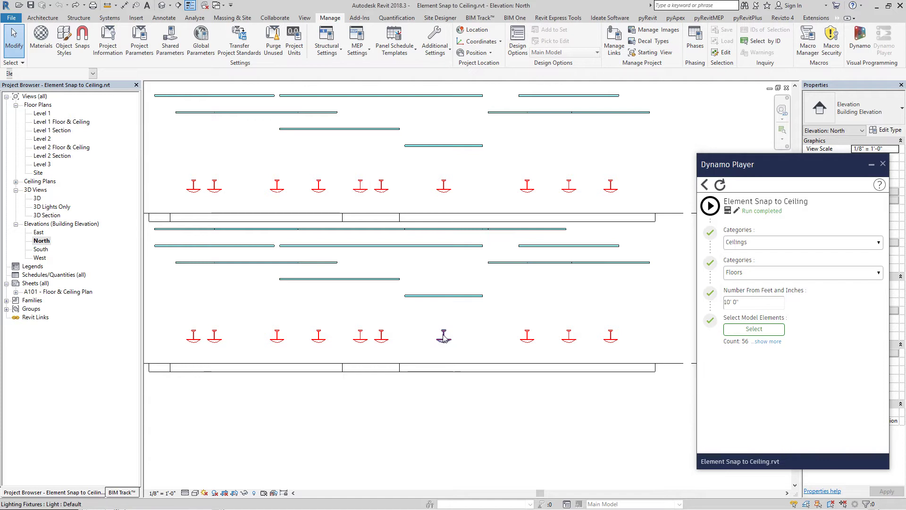
# - Draw a vertical detail line about 10' long upward from the top centre of a Level 1 lighting fixture, through the lowest ceiling above it
pyautogui.scroll(3, 440, 356)
pyautogui.click(440, 356)
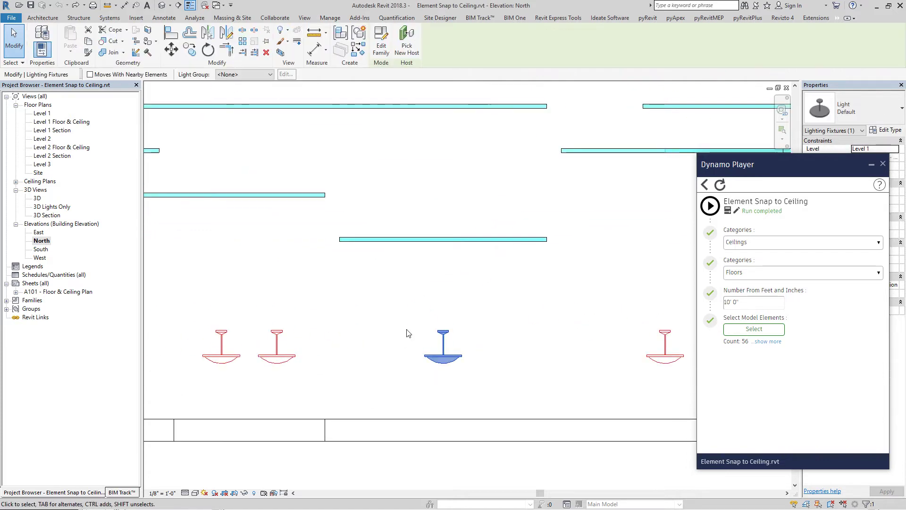
pyautogui.click(165, 19)
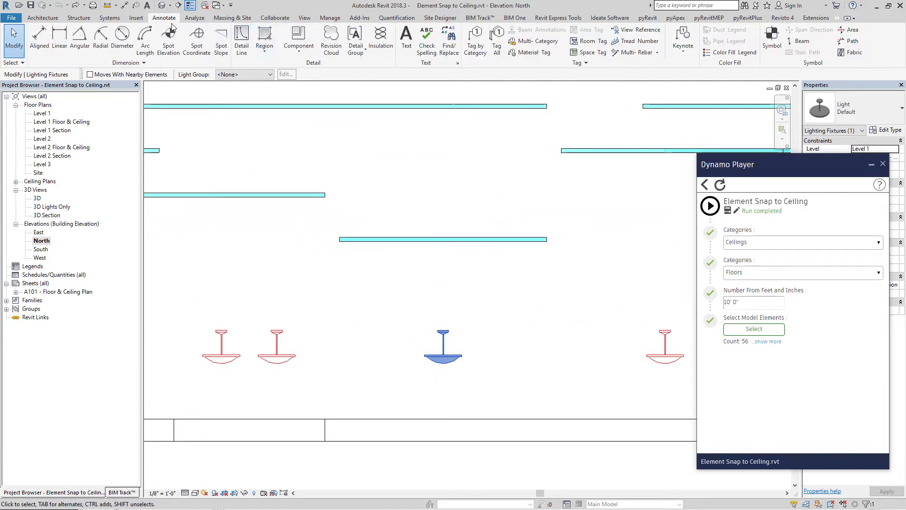
pyautogui.click(241, 40)
pyautogui.scroll(2, 436, 334)
pyautogui.scroll(2, 437, 333)
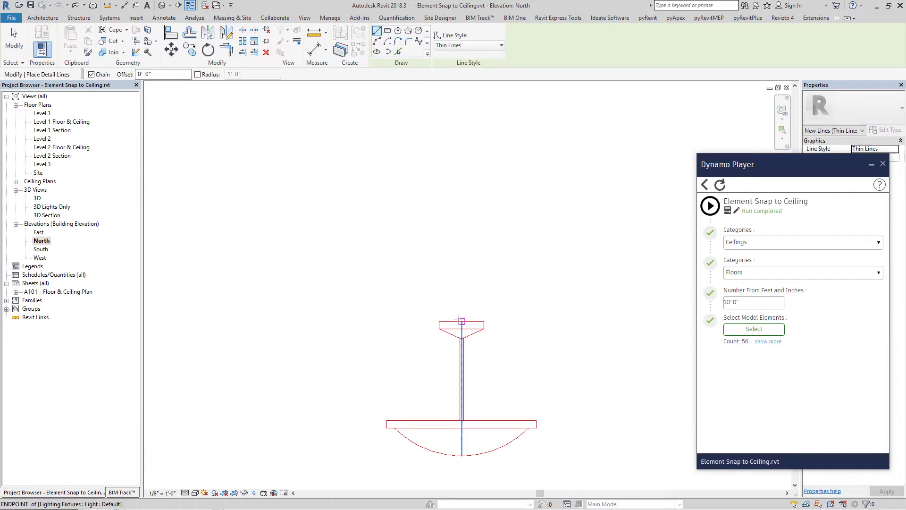
pyautogui.click(462, 320)
pyautogui.scroll(-2, 429, 419)
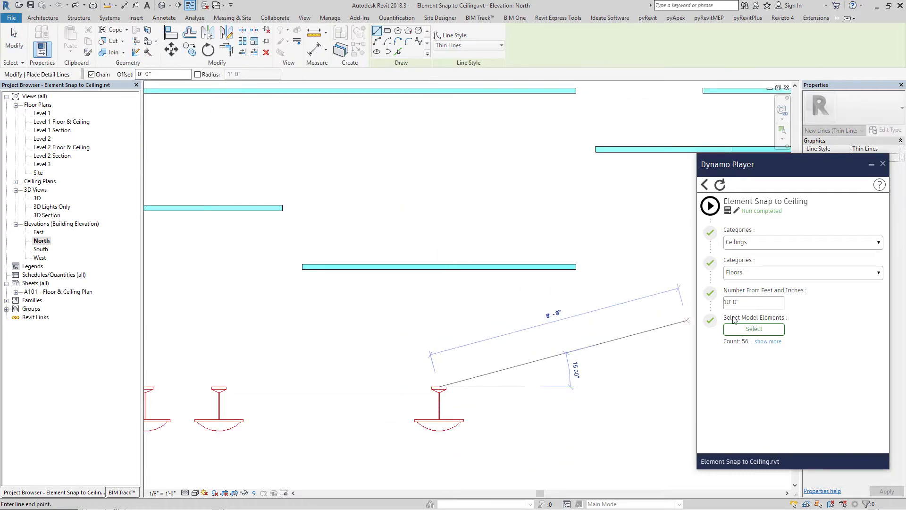
pyautogui.scroll(-2, 436, 386)
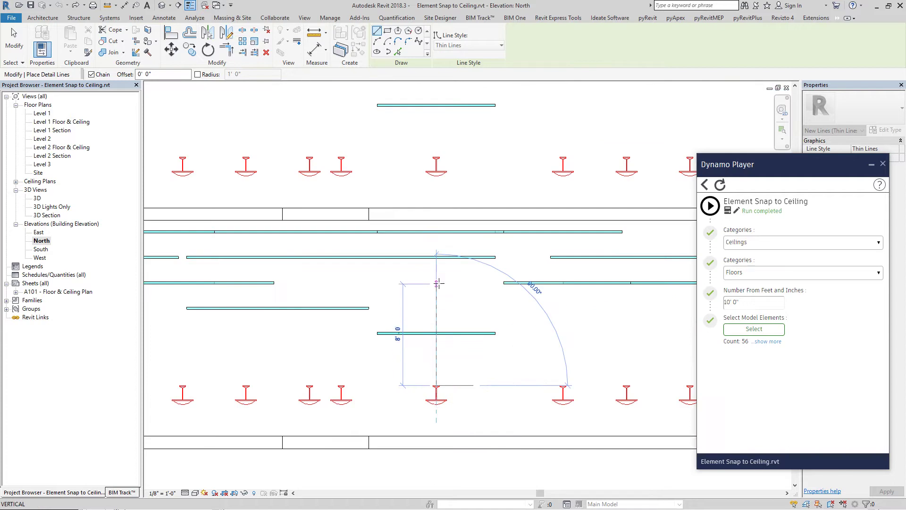
pyautogui.click(437, 258)
pyautogui.press('Escape')
pyautogui.press('Escape')
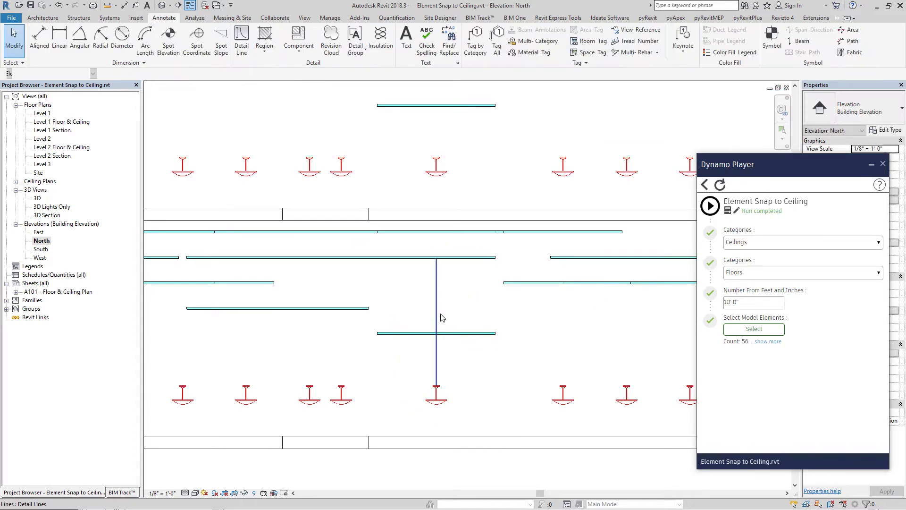
# - Check the detail line's length, the Level 1 fixture's offset and the height offsets of the Level 1 ceilings
pyautogui.click(439, 315)
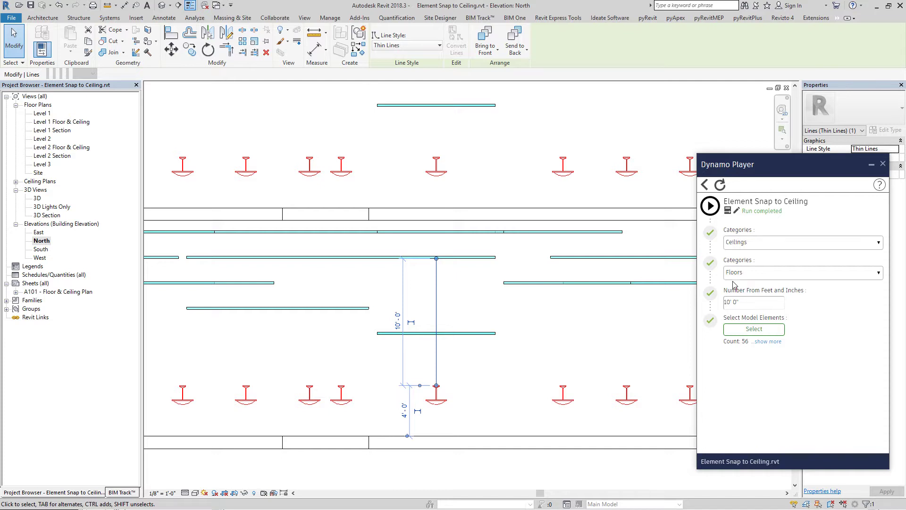
pyautogui.click(503, 351)
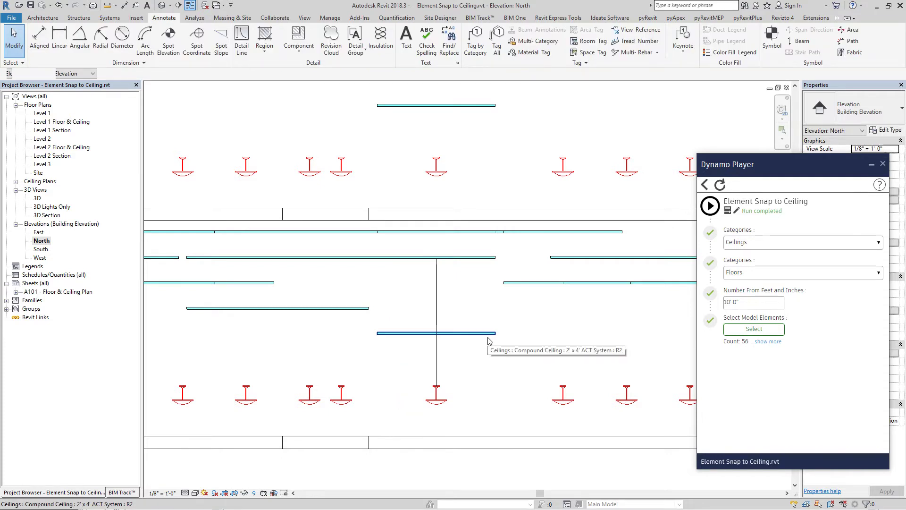
pyautogui.click(489, 340)
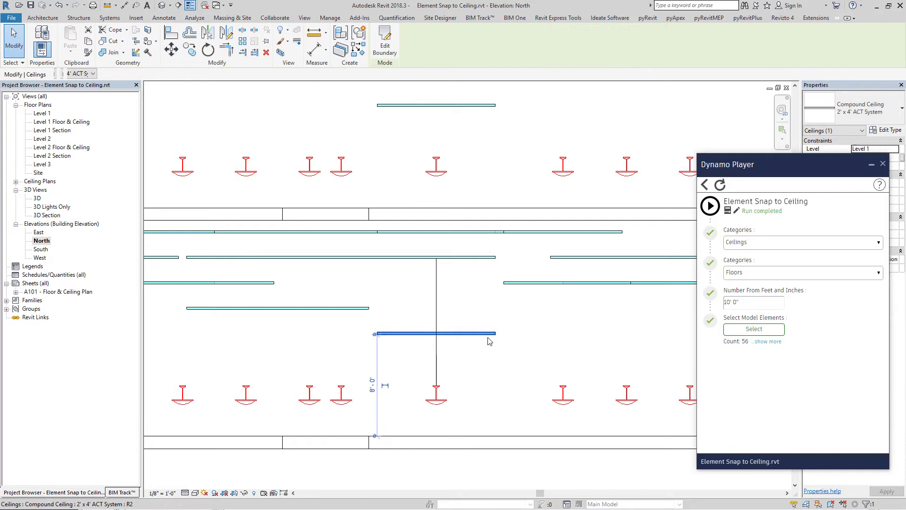
pyautogui.moveTo(811, 171); pyautogui.dragTo(827, 265)
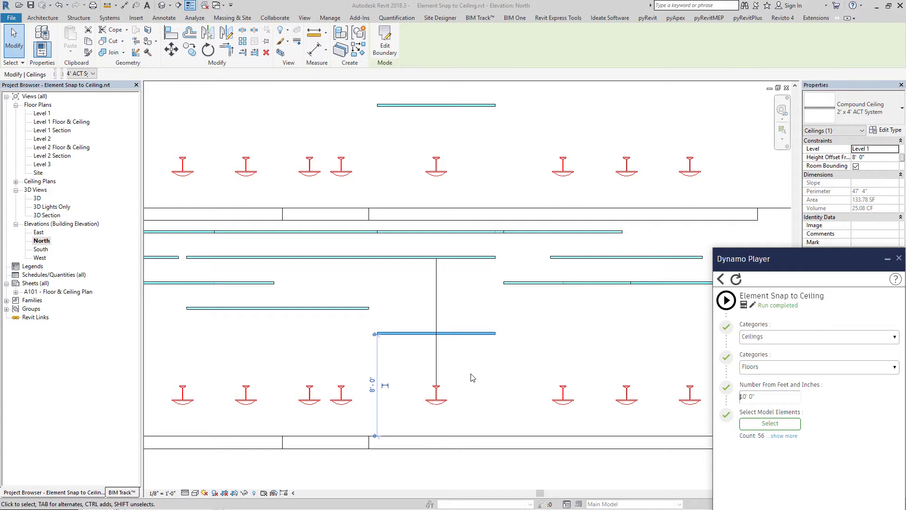
pyautogui.click(439, 404)
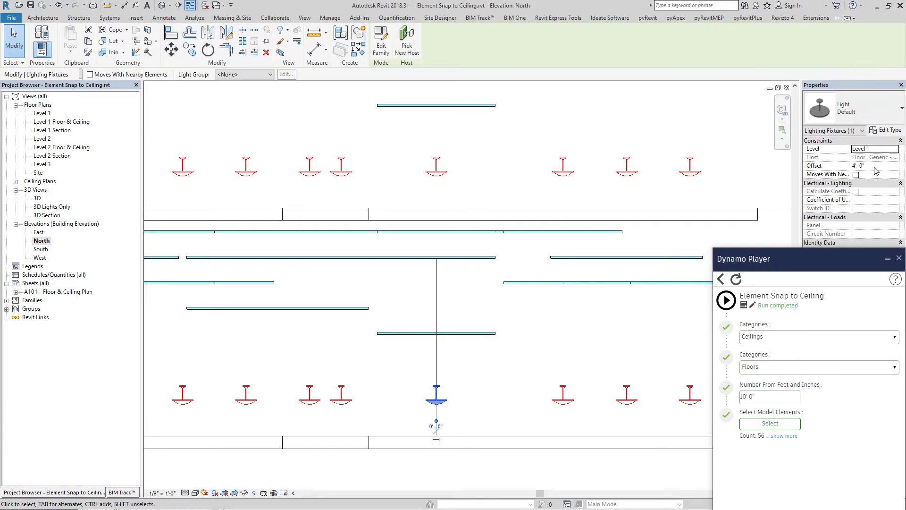
pyautogui.click(457, 335)
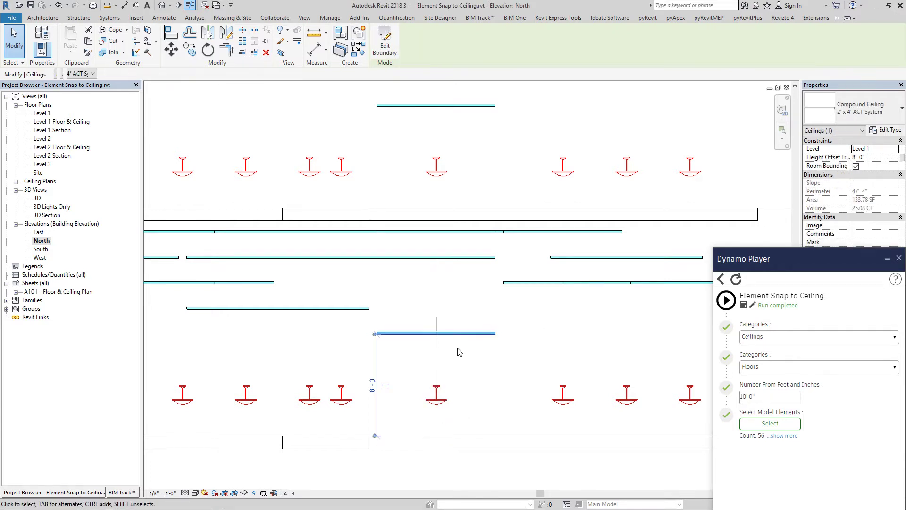
pyautogui.click(298, 326)
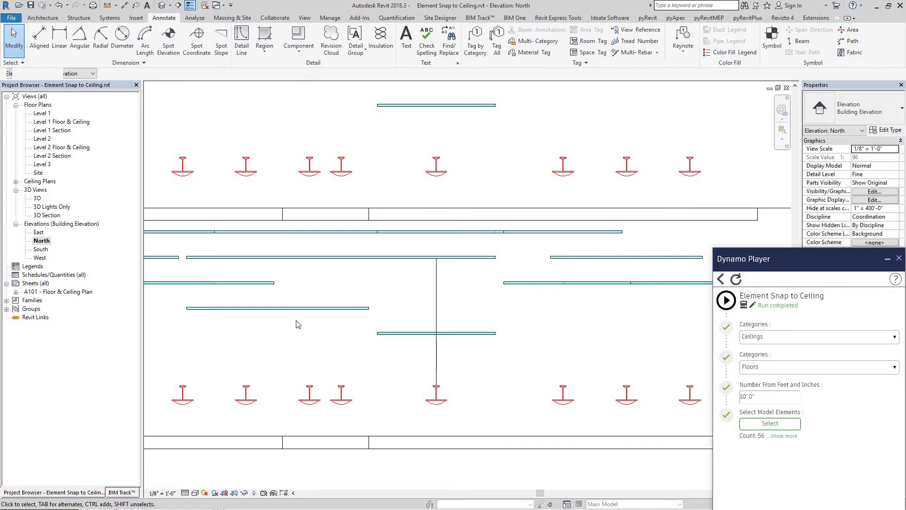
pyautogui.click(295, 308)
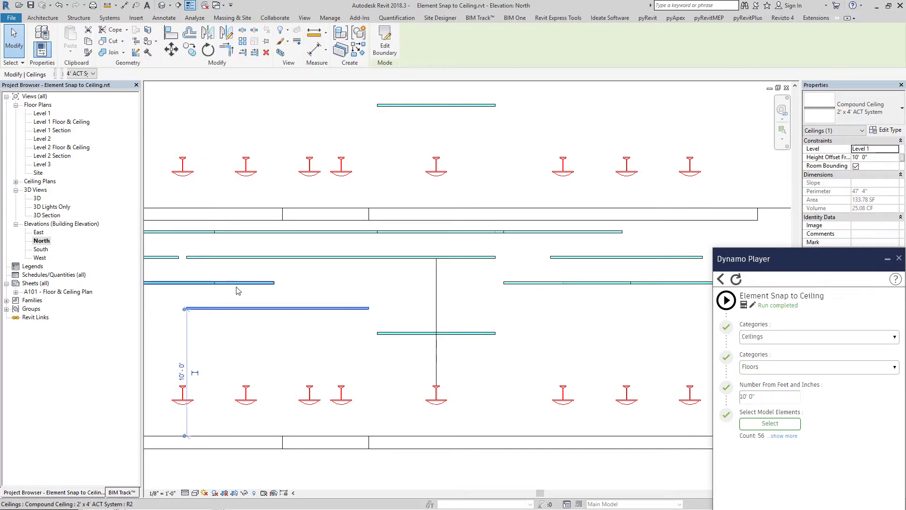
pyautogui.click(238, 289)
pyautogui.click(477, 324)
pyautogui.scroll(-3, 457, 312)
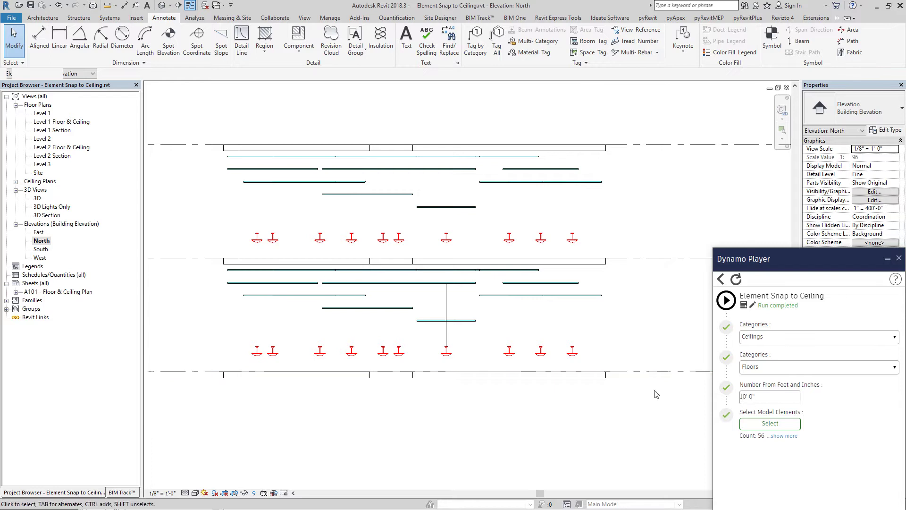
# - Return to the 3D view and run the Element Snap to Ceiling script with the 10' 0" distance
pyautogui.doubleClick(38, 200)
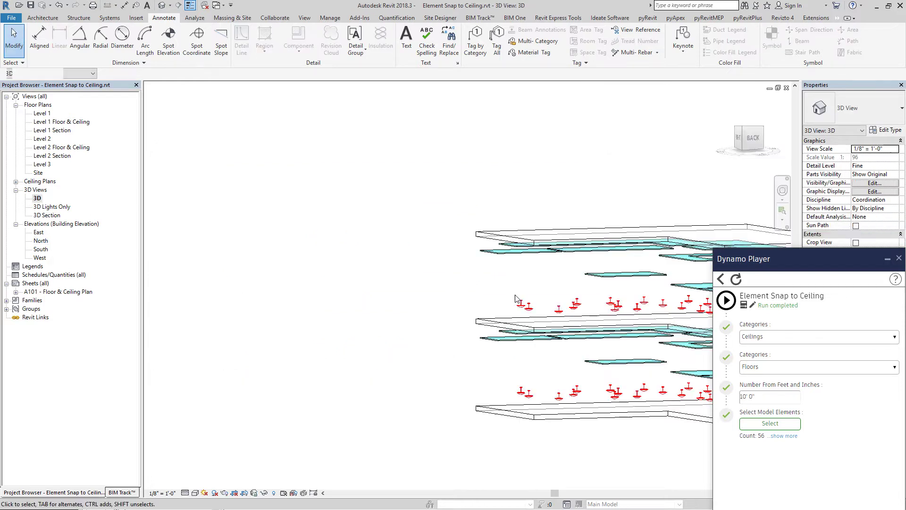
pyautogui.scroll(-2, 477, 302)
pyautogui.keyDown('shift'); pyautogui.moveTo(384, 299); pyautogui.dragTo(628, 400, button='middle'); pyautogui.keyUp('shift')
pyautogui.scroll(3, 630, 378)
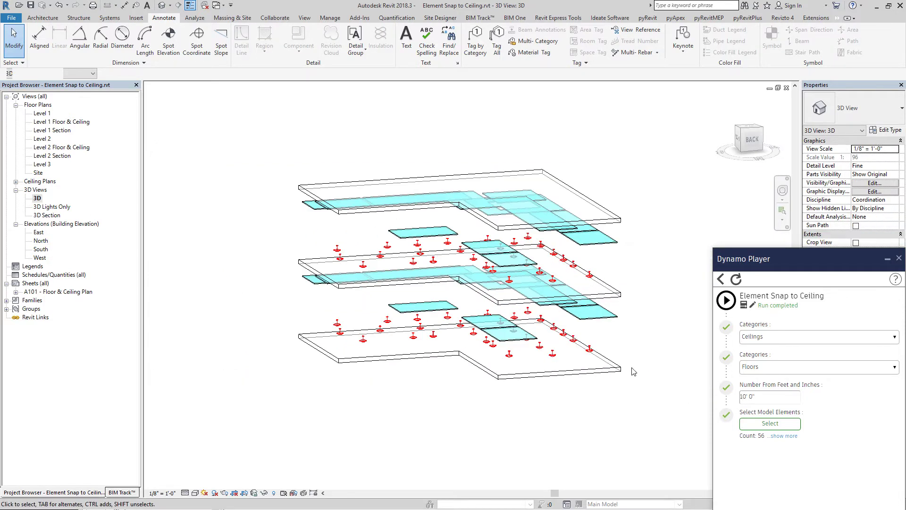
pyautogui.click(733, 303)
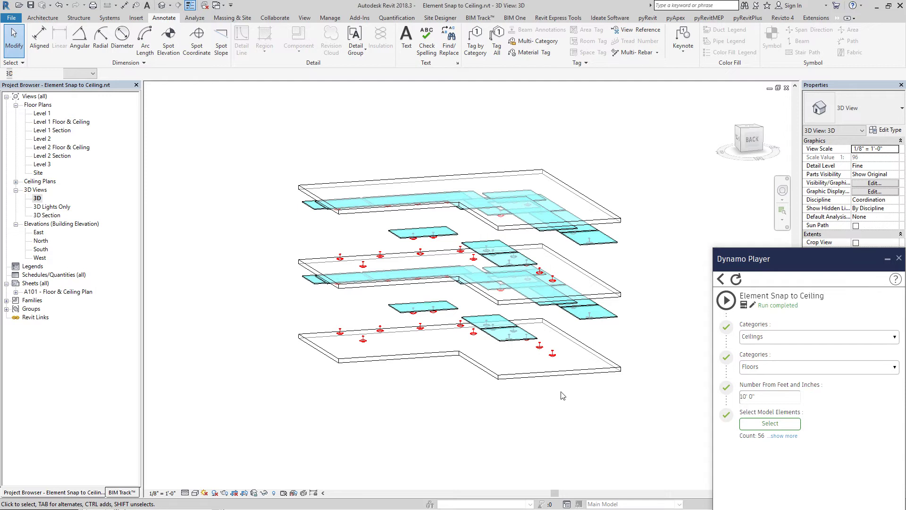
# - Select the unsnapped Level 1 lighting fixtures and examine them against the ceilings in the 3D view and North elevation
pyautogui.keyDown('shift'); pyautogui.moveTo(558, 389); pyautogui.dragTo(491, 380, button='middle'); pyautogui.keyUp('shift')
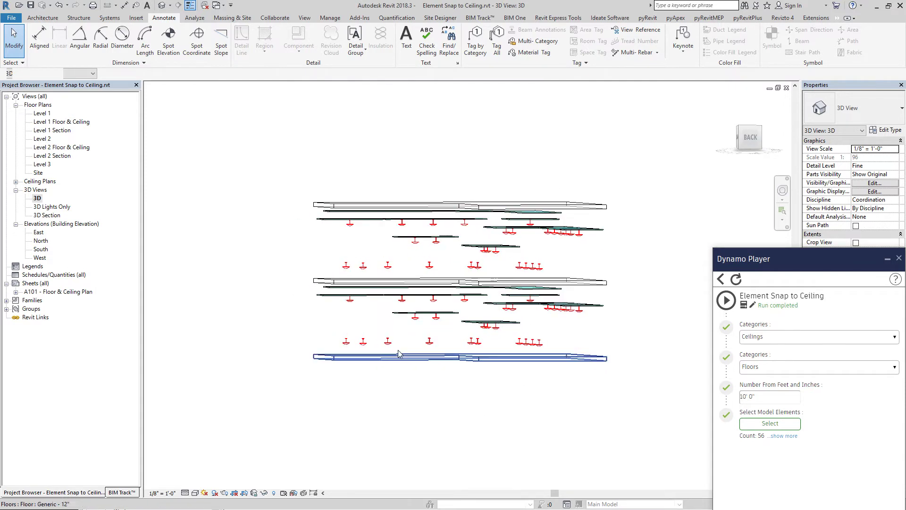
pyautogui.moveTo(330, 334); pyautogui.dragTo(575, 357)
pyautogui.keyDown('shift'); pyautogui.moveTo(470, 420); pyautogui.dragTo(652, 435, button='middle'); pyautogui.keyUp('shift')
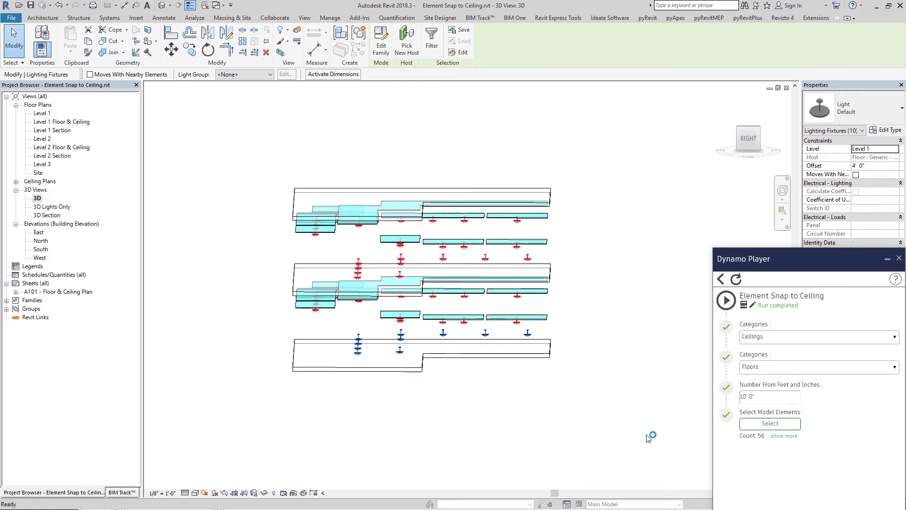
pyautogui.doubleClick(47, 242)
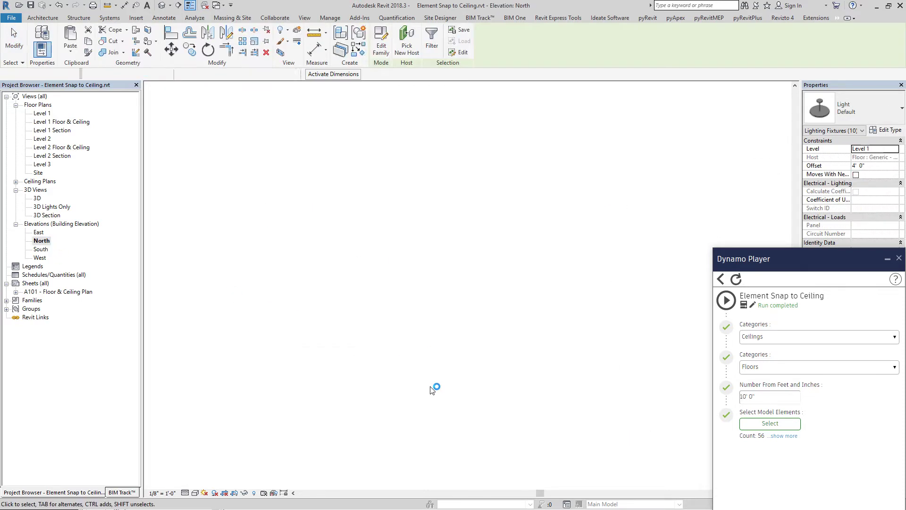
pyautogui.scroll(1, 429, 396)
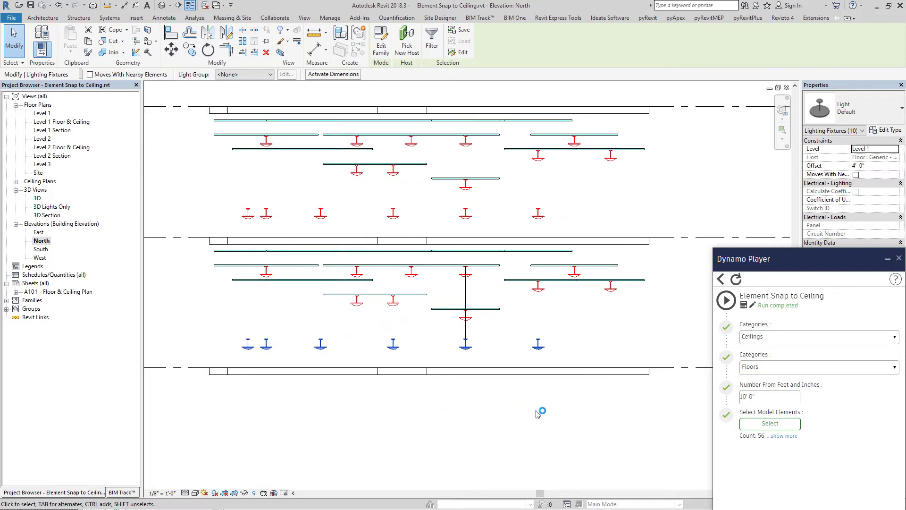
pyautogui.click(536, 411)
pyautogui.scroll(1, 538, 306)
pyautogui.scroll(-1, 604, 389)
pyautogui.scroll(1, 273, 344)
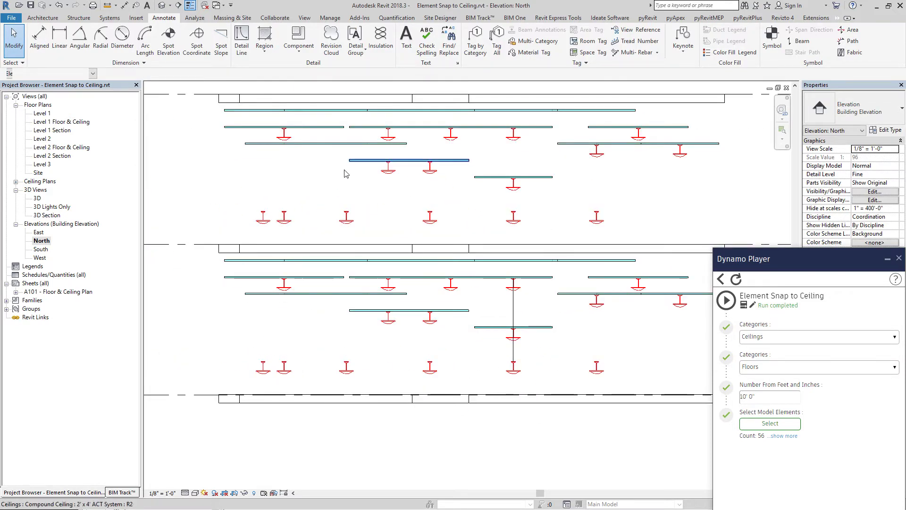
# - In the 3D view, check the height offset of the large Level 1 ceiling and the offset of an unsnapped fixture below it
pyautogui.doubleClick(35, 198)
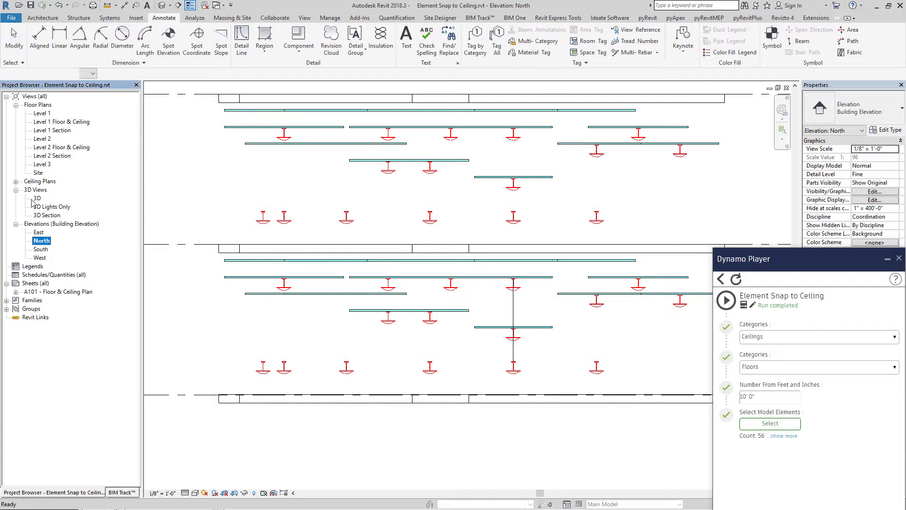
pyautogui.keyDown('shift'); pyautogui.moveTo(500, 439); pyautogui.dragTo(531, 442, button='middle'); pyautogui.keyUp('shift')
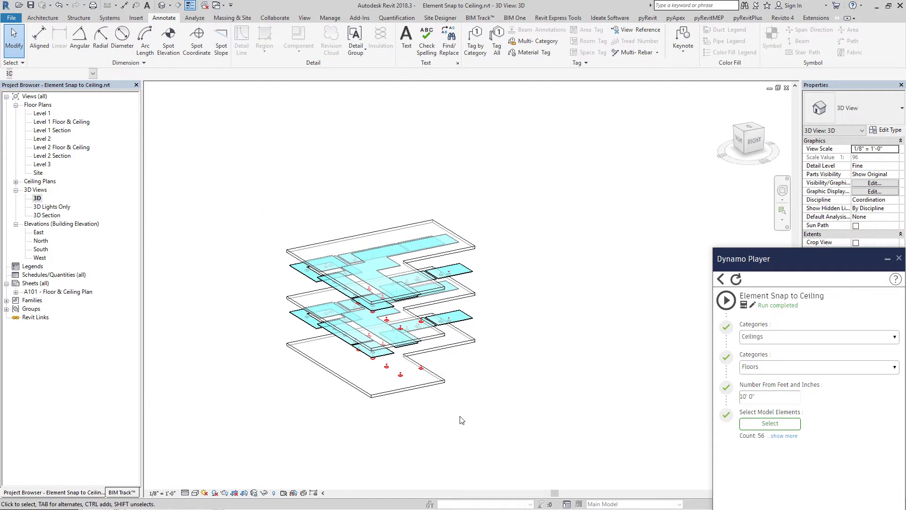
pyautogui.scroll(5, 377, 212)
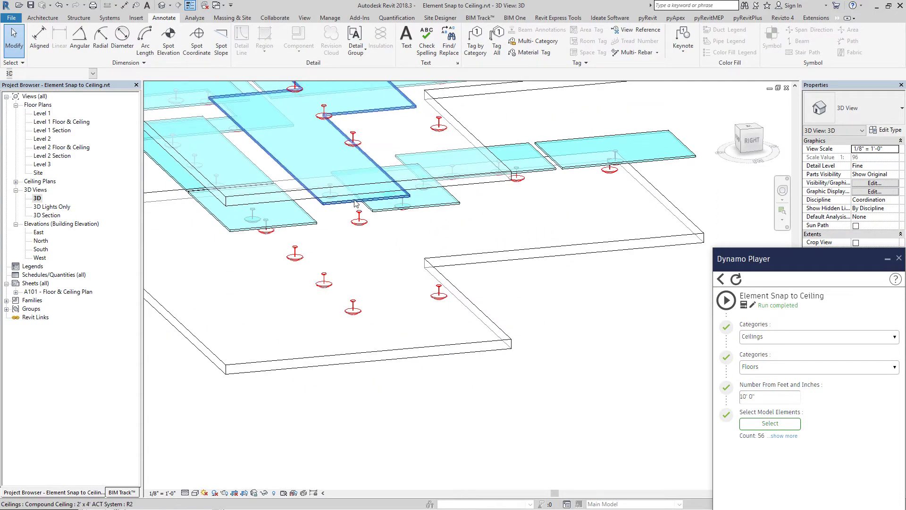
pyautogui.click(356, 200)
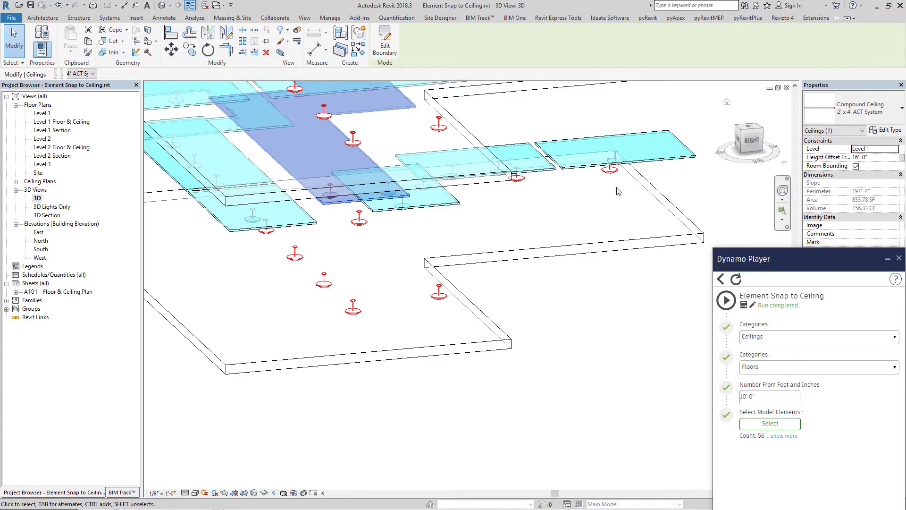
pyautogui.click(354, 309)
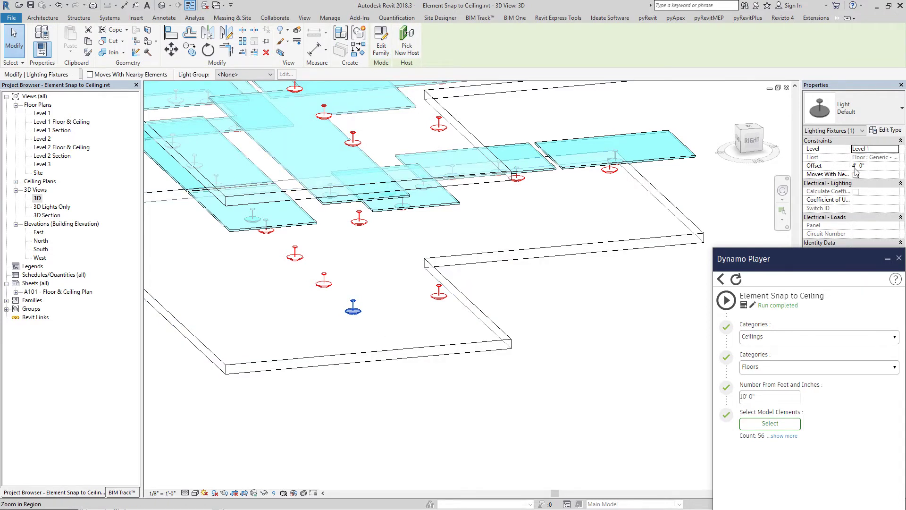
# - Clear the fixture selection and undo the Element Snap to Ceiling run made with the 10' 0" distance
pyautogui.scroll(-4, 522, 308)
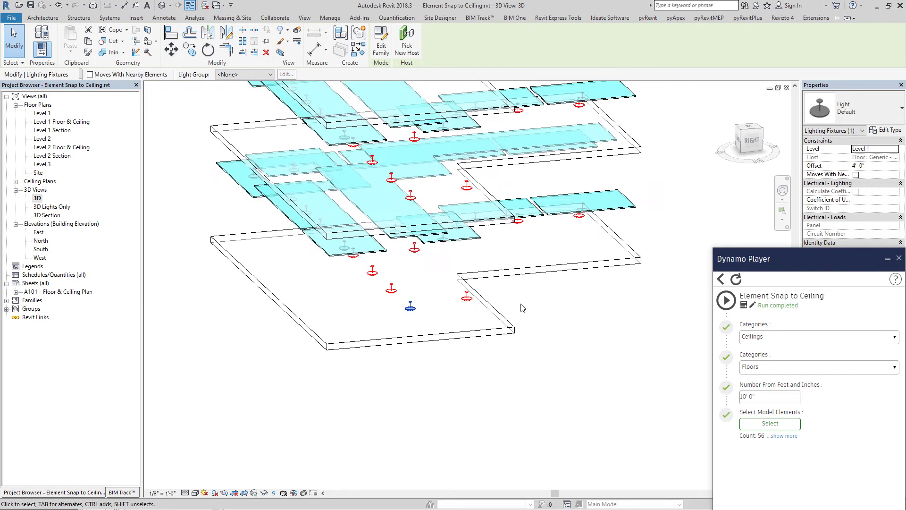
pyautogui.keyDown('shift'); pyautogui.moveTo(522, 307); pyautogui.dragTo(499, 278, button='middle'); pyautogui.keyUp('shift')
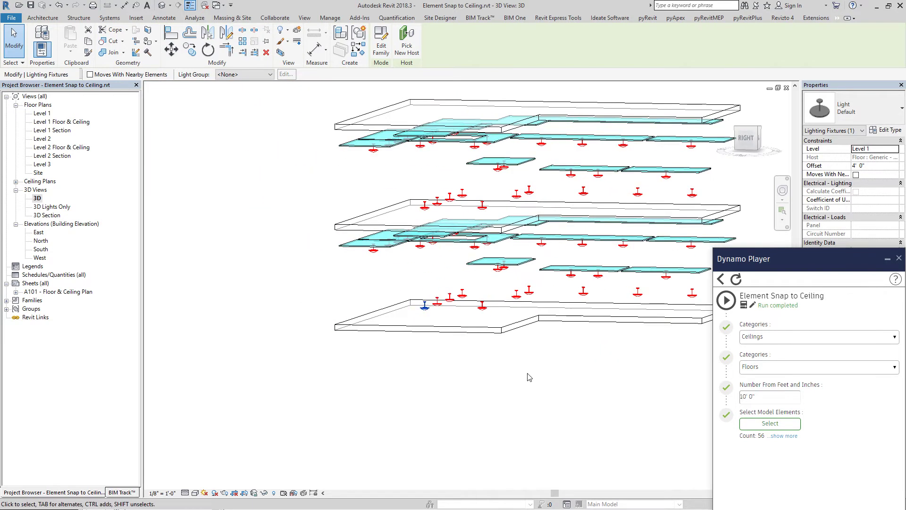
pyautogui.click(529, 376)
pyautogui.click(59, 6)
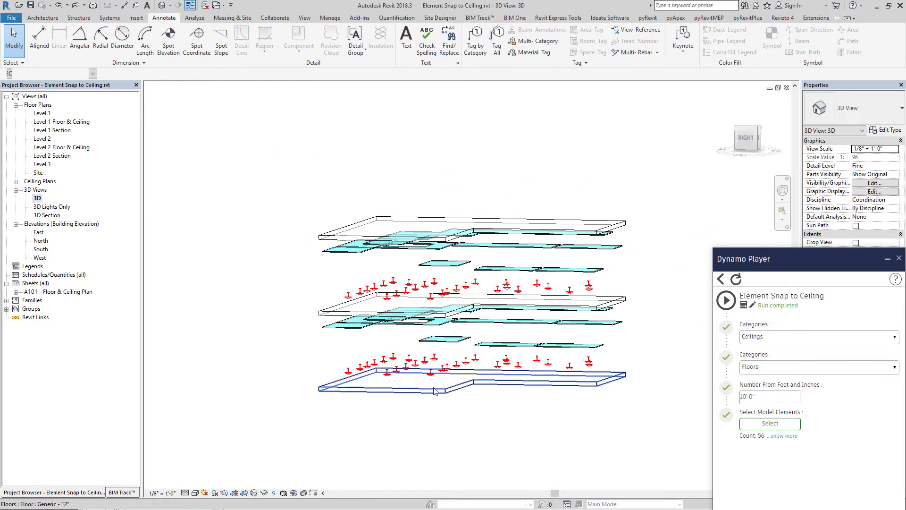
# - Set the Element Snap to Ceiling script's search distance to 20' 0" and run it on the selected lighting fixtures
pyautogui.keyDown('shift'); pyautogui.moveTo(578, 415); pyautogui.dragTo(582, 387, button='middle'); pyautogui.keyUp('shift')
pyautogui.moveTo(794, 400); pyautogui.dragTo(655, 400)
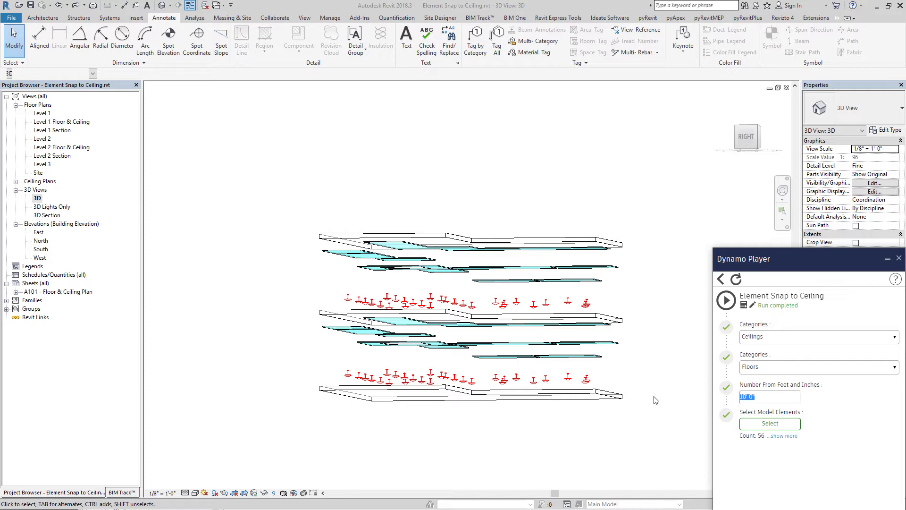
pyautogui.write('20')
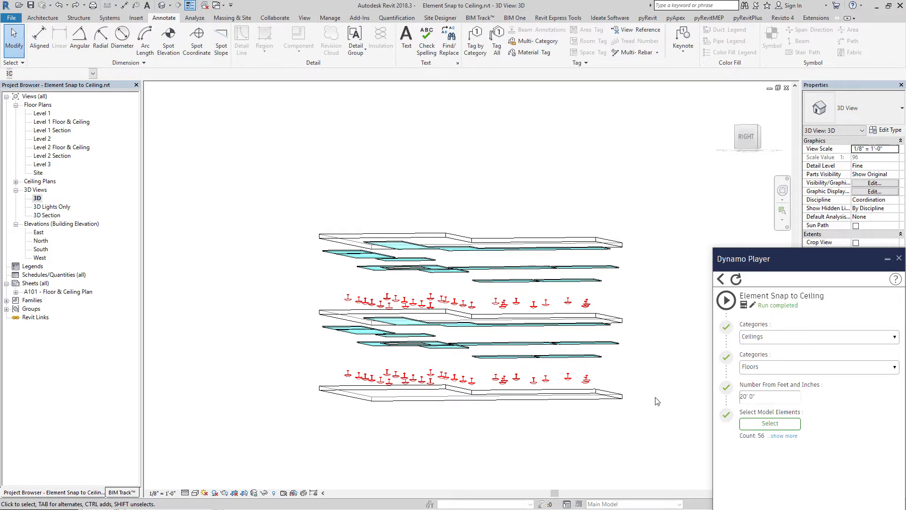
pyautogui.click(727, 301)
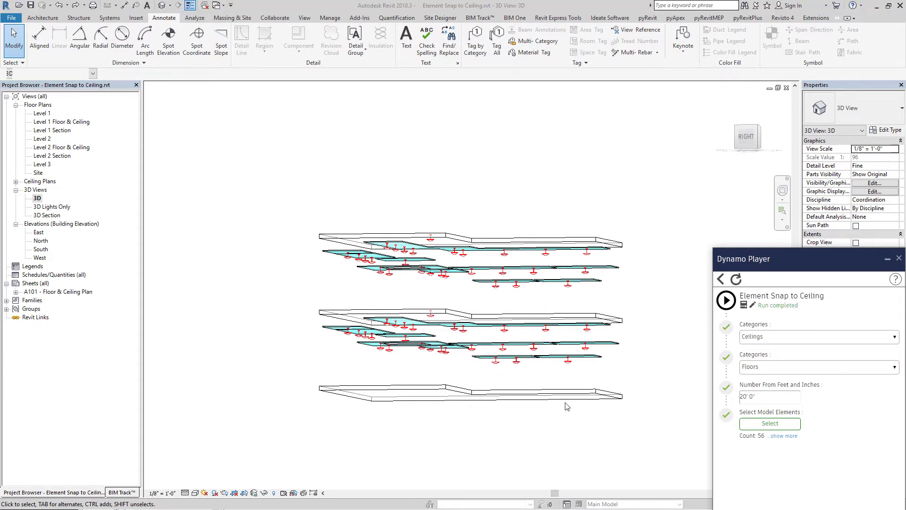
# - Examine the snapped lighting fixtures against the ceilings and the Level 2 floor from several angles in the 3D view
pyautogui.scroll(3, 396, 293)
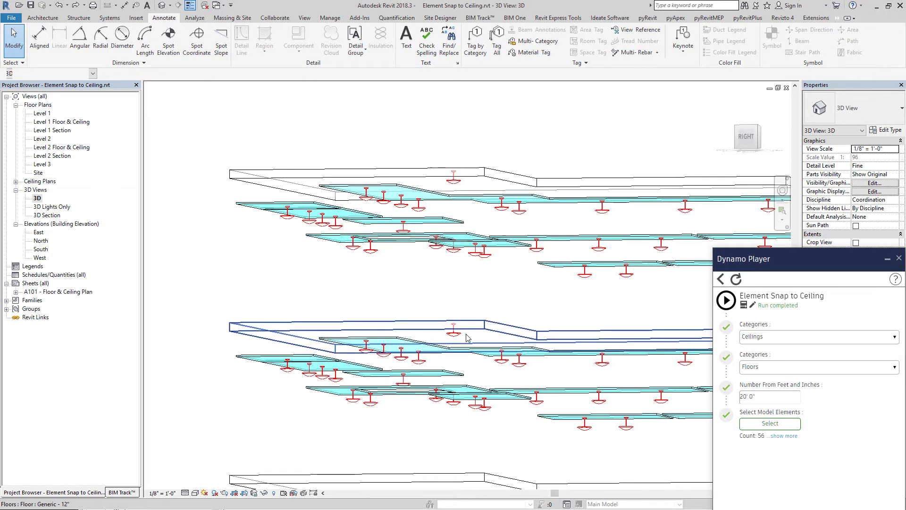
pyautogui.click(467, 337)
pyautogui.keyDown('shift'); pyautogui.moveTo(467, 337); pyautogui.dragTo(457, 440, button='middle'); pyautogui.keyUp('shift')
pyautogui.scroll(-5, 410, 416)
pyautogui.scroll(3, 454, 443)
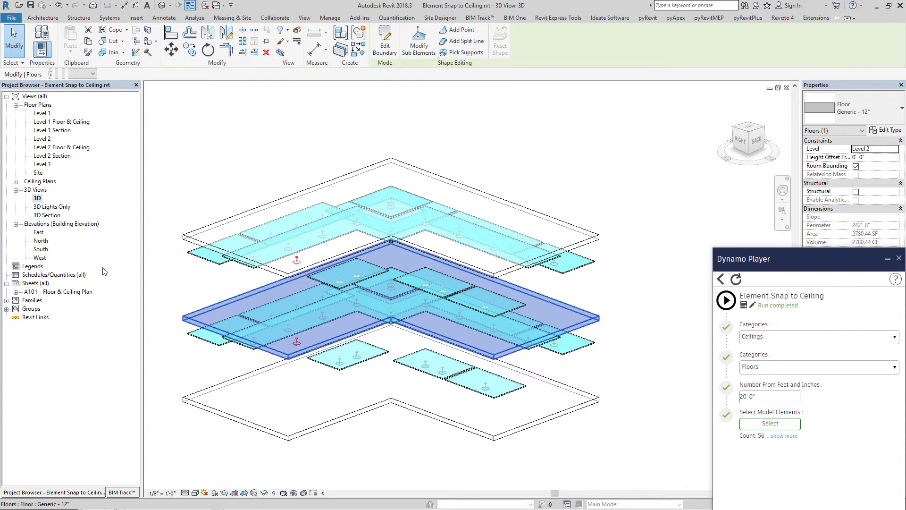
# - Return to the Dynamo Player script list, and open sheet A101 - Floor & Ceiling Plan and the 3D Section view
pyautogui.click(721, 280)
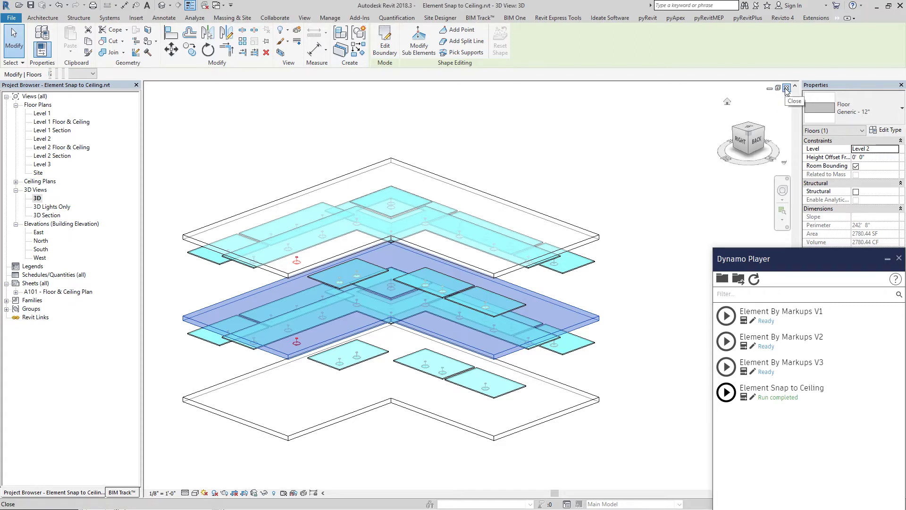
pyautogui.doubleClick(56, 291)
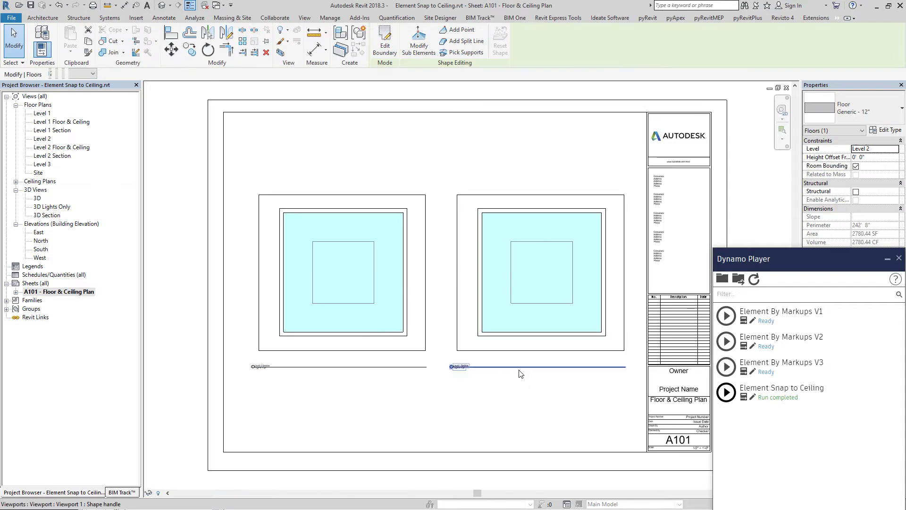
pyautogui.doubleClick(47, 215)
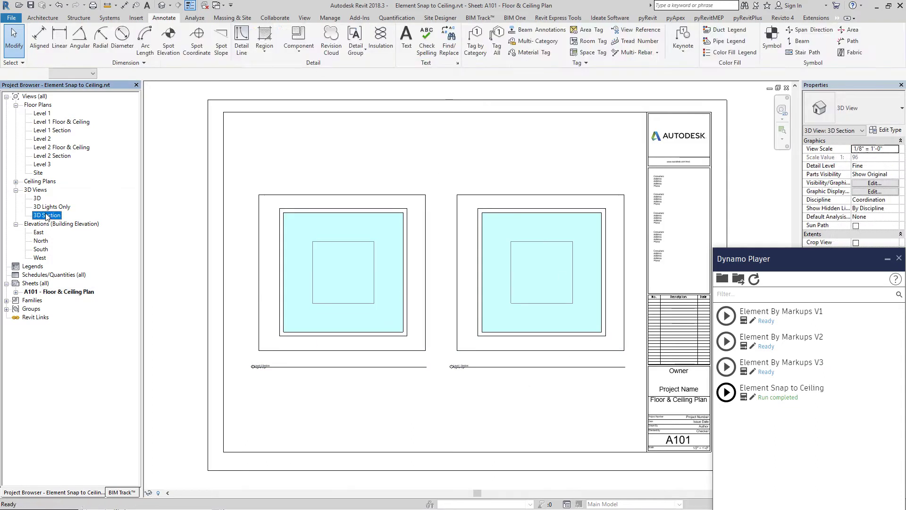
pyautogui.keyDown('shift'); pyautogui.moveTo(518, 405); pyautogui.dragTo(567, 173, button='middle'); pyautogui.keyUp('shift')
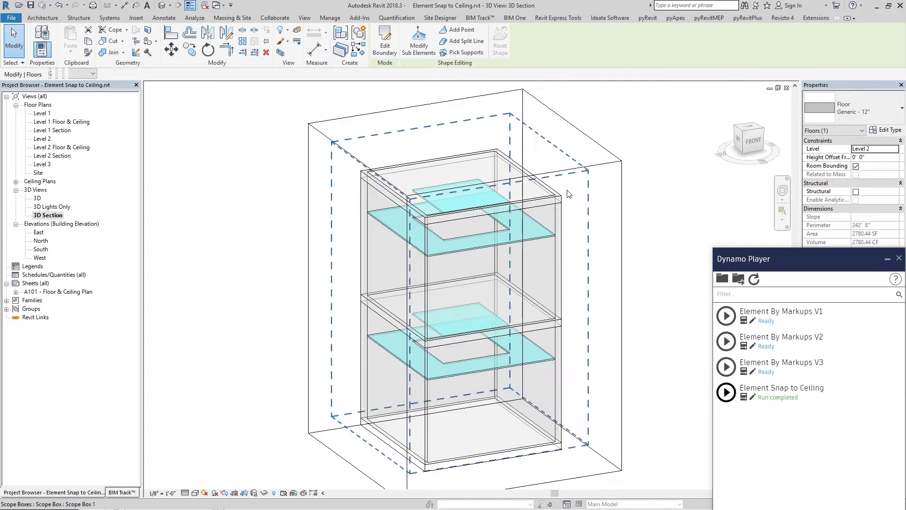
pyautogui.click(651, 291)
# - Close the other open view windows, leaving only sheet A101 and the 3D Section view
pyautogui.click(778, 89)
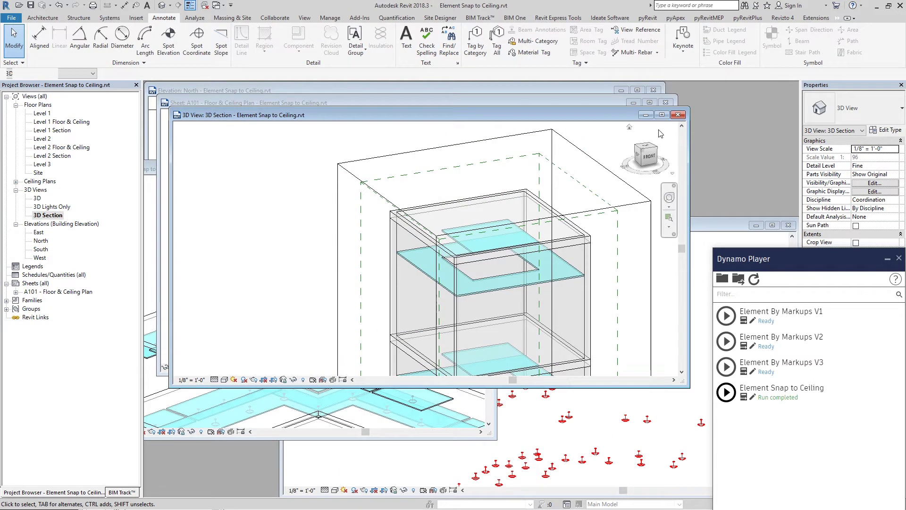
pyautogui.moveTo(521, 103); pyautogui.dragTo(364, 259)
pyautogui.click(654, 90)
pyautogui.click(485, 169)
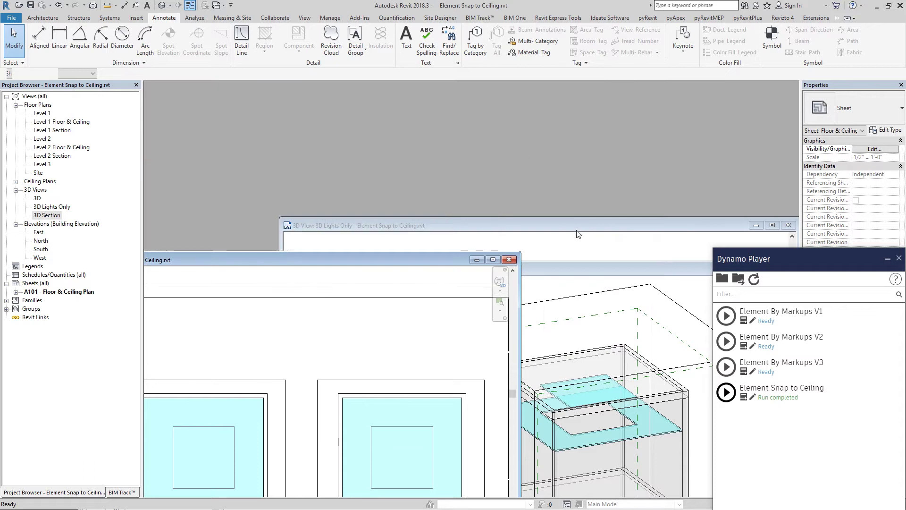
pyautogui.moveTo(578, 226); pyautogui.dragTo(399, 167)
pyautogui.click(609, 167)
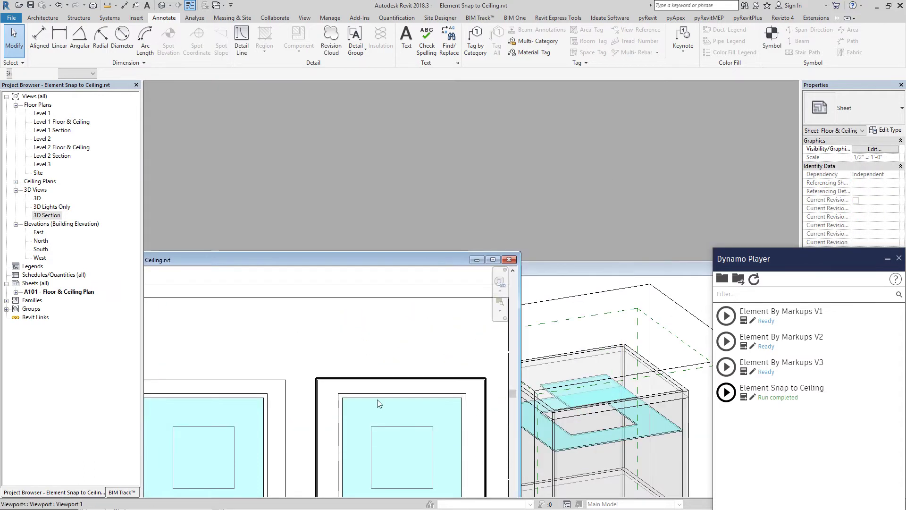
# - Tile sheet A101 and the 3D Section view side by side and fit each one within its window
pyautogui.press('w')
pyautogui.press('t')
pyautogui.scroll(3, 304, 314)
pyautogui.scroll(-5, 275, 345)
pyautogui.scroll(4, 368, 363)
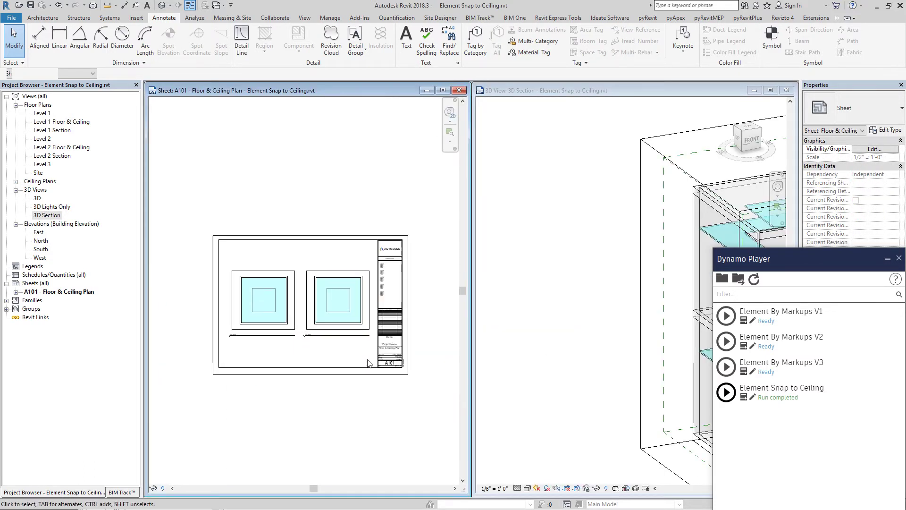
pyautogui.scroll(-9, 547, 308)
pyautogui.scroll(4, 564, 363)
pyautogui.click(562, 407)
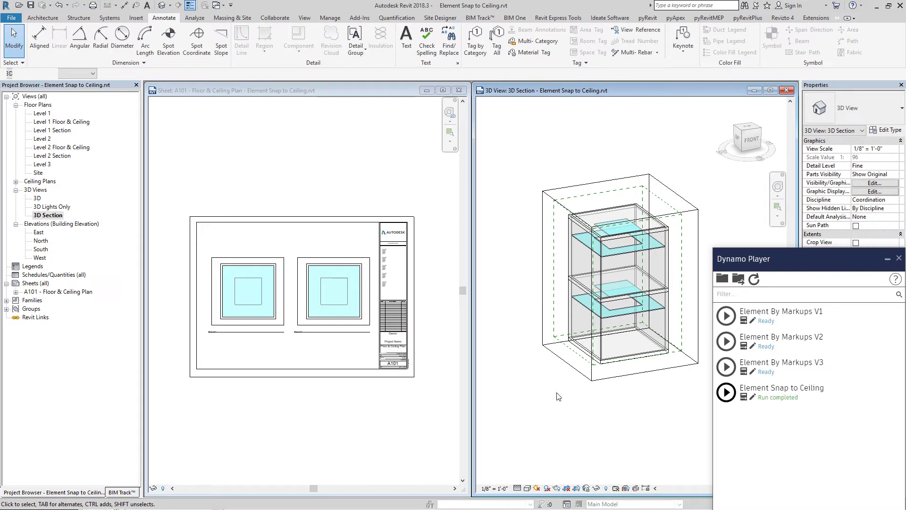
# - Switch to Bluebeam Revu and examine the light, outlet and table markups on the two A101 plans
pyautogui.press('super')
pyautogui.click(402, 500)
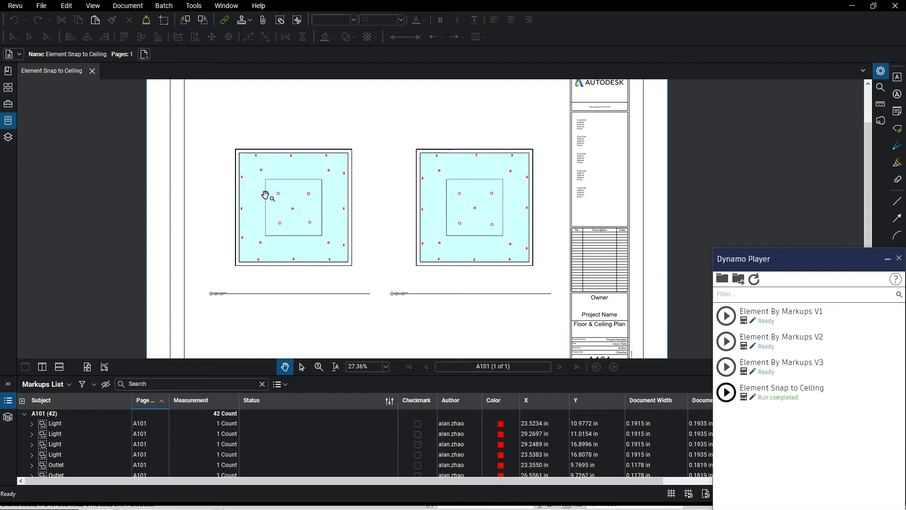
pyautogui.scroll(3, 267, 197)
pyautogui.scroll(-3, 271, 172)
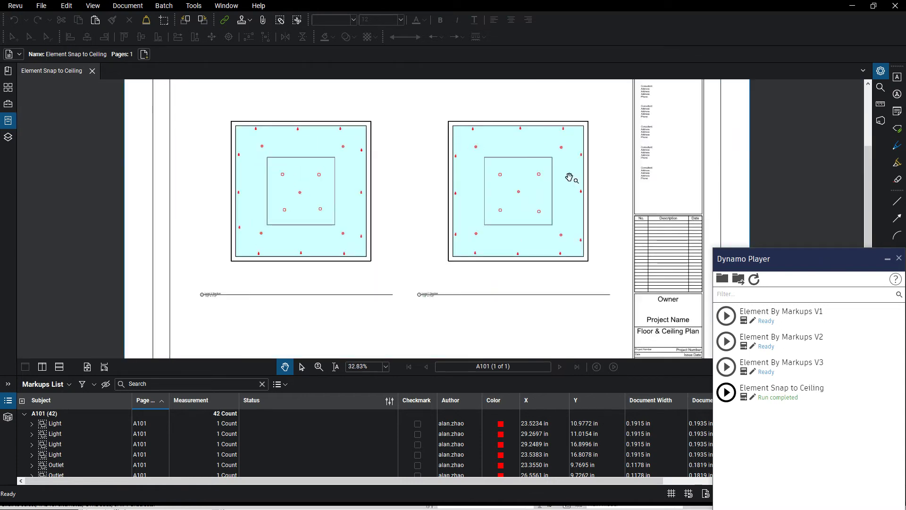
pyautogui.scroll(3, 463, 235)
pyautogui.scroll(-5, 427, 283)
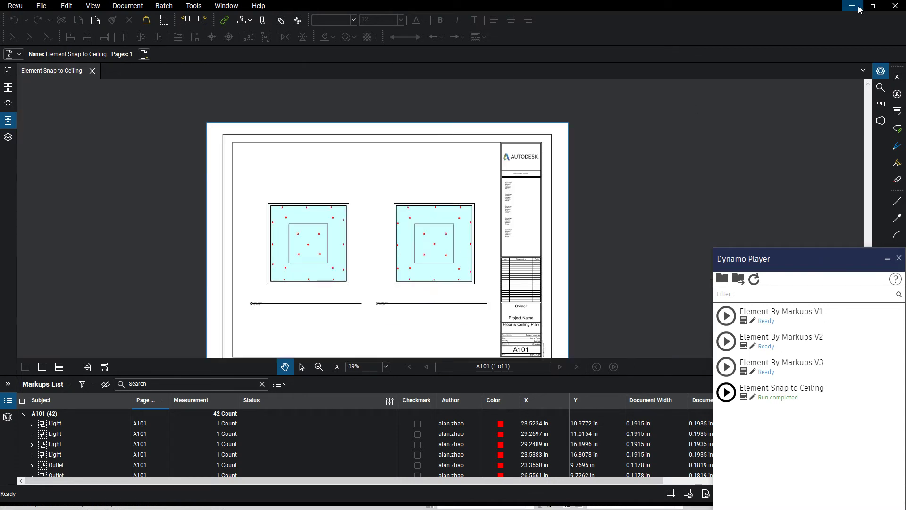
pyautogui.click(858, 8)
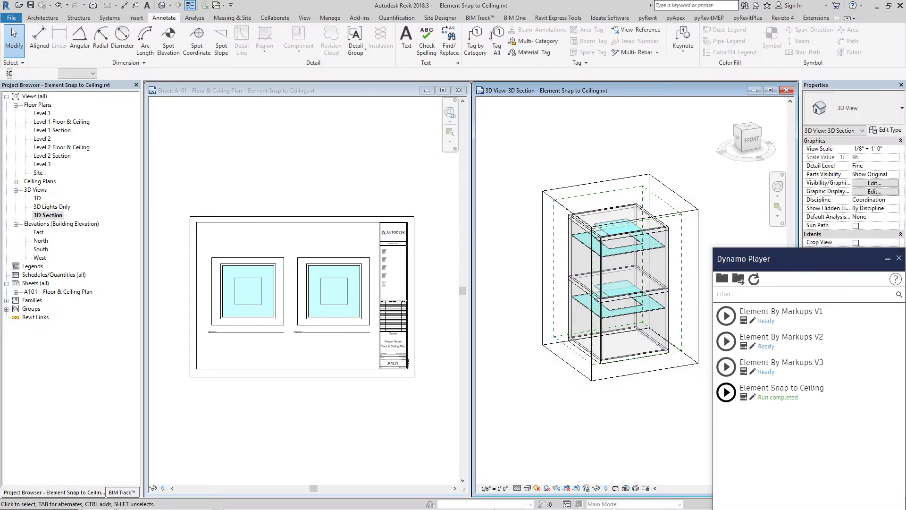
# - Switch to Element By Bluebeam Matcher.xlsx in Excel and review the Snap to Ceiling column and the Light and Table rows
pyautogui.press('super')
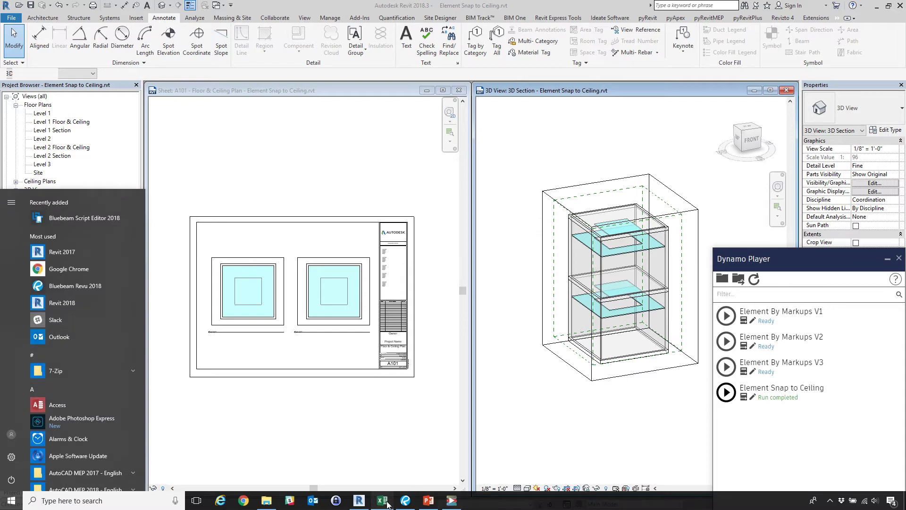
pyautogui.click(383, 500)
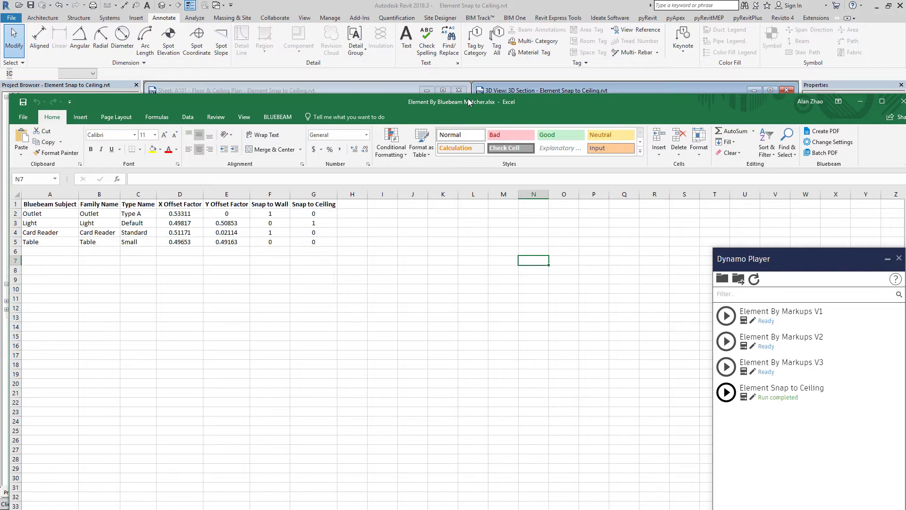
pyautogui.click(413, 345)
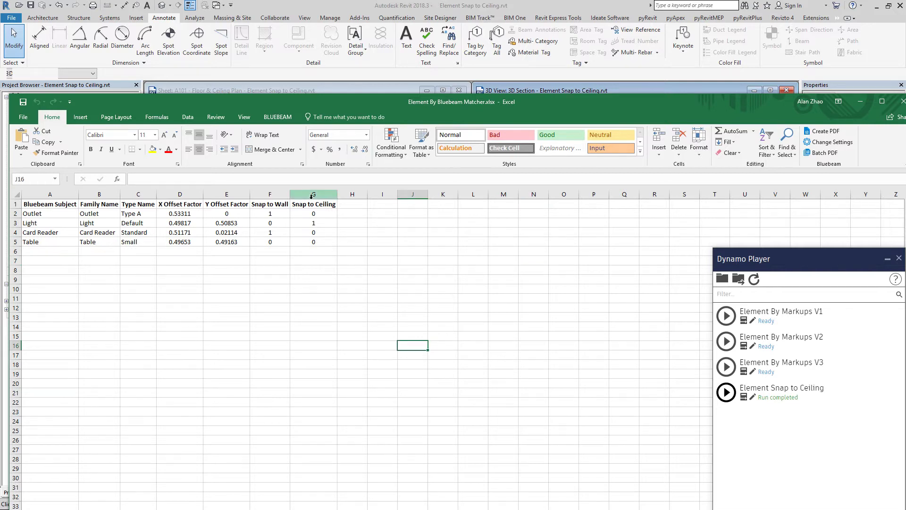
pyautogui.moveTo(313, 204); pyautogui.dragTo(314, 242)
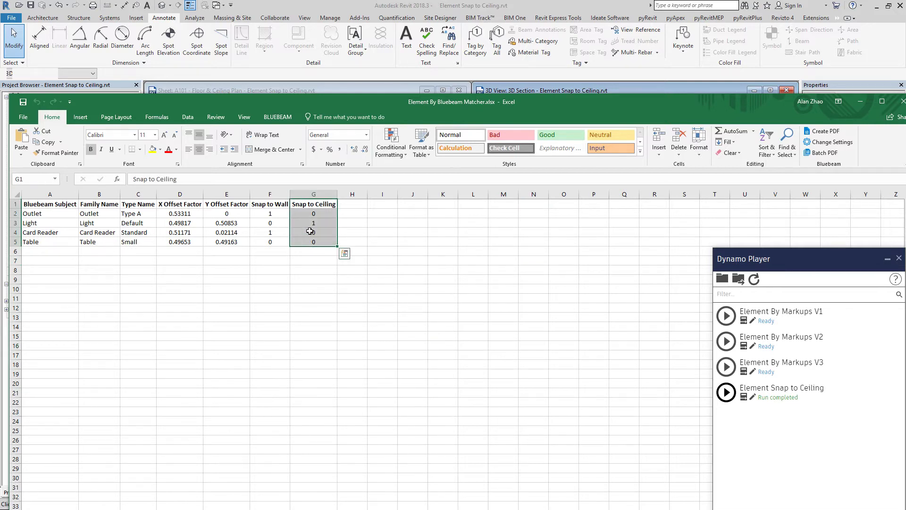
pyautogui.click(314, 223)
pyautogui.moveTo(51, 223); pyautogui.dragTo(314, 222)
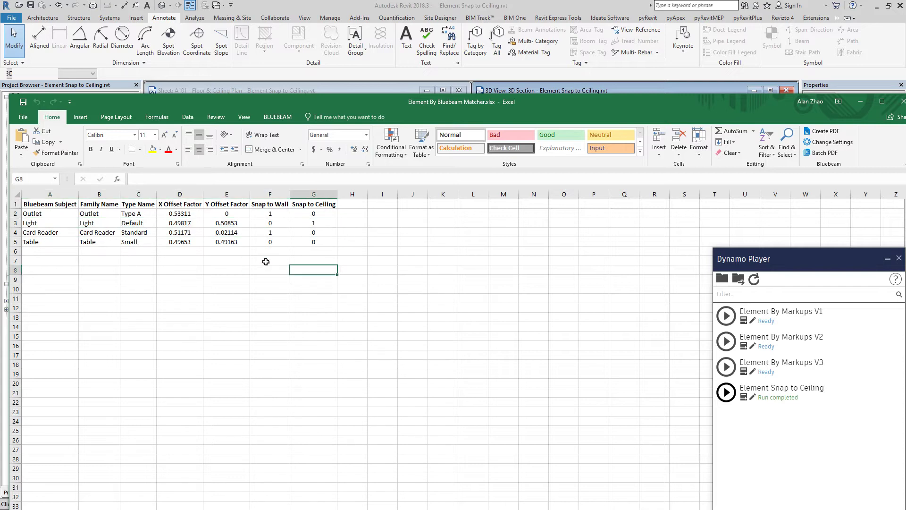
pyautogui.moveTo(49, 240); pyautogui.dragTo(332, 240)
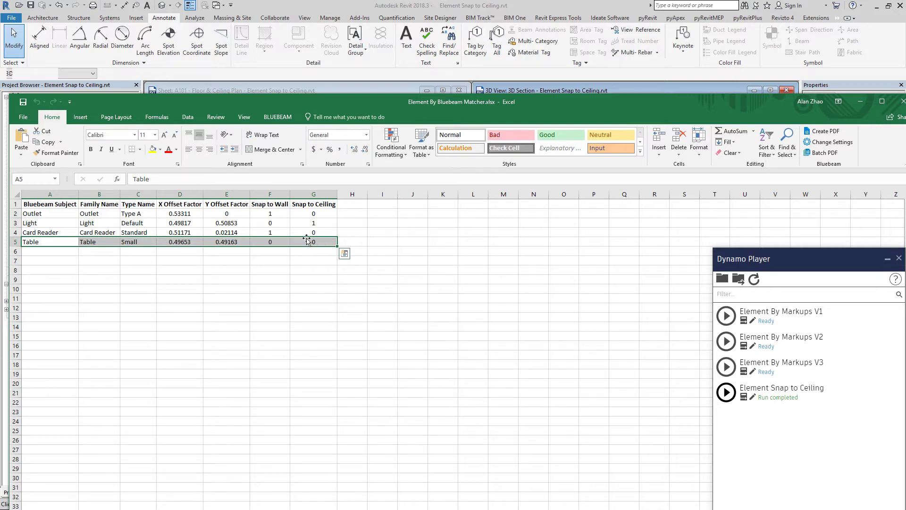
pyautogui.click(269, 317)
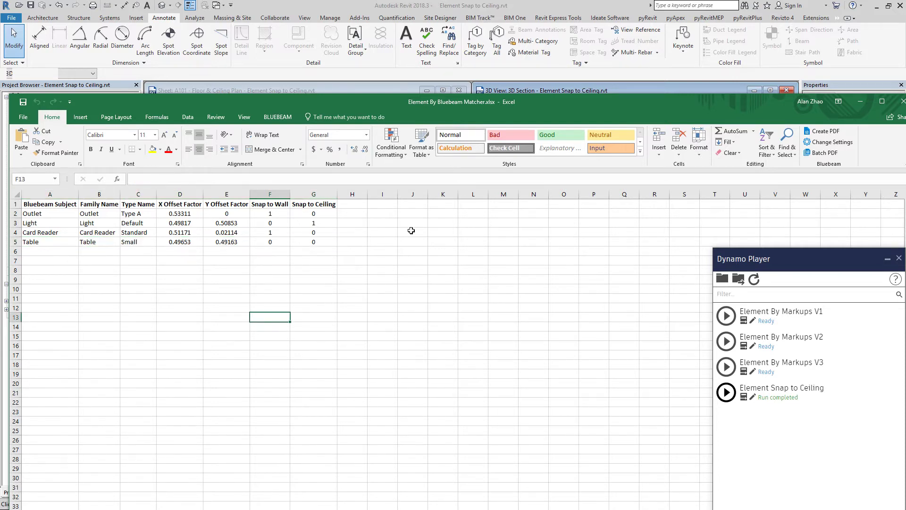
pyautogui.click(902, 102)
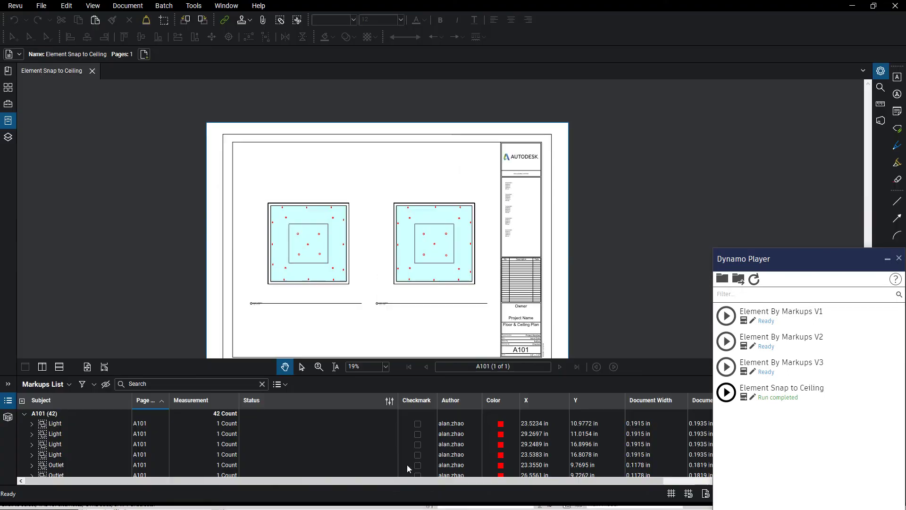
# - Switch back to Revit and make the 3D Section view beside sheet A101 active
pyautogui.click(382, 501)
pyautogui.hotkey('alt', 'Tab')
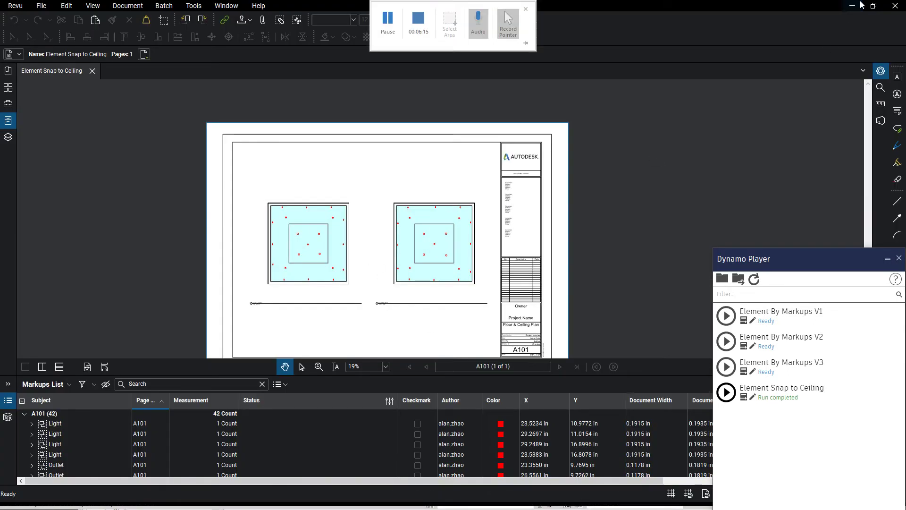
pyautogui.scroll(4, 680, 350)
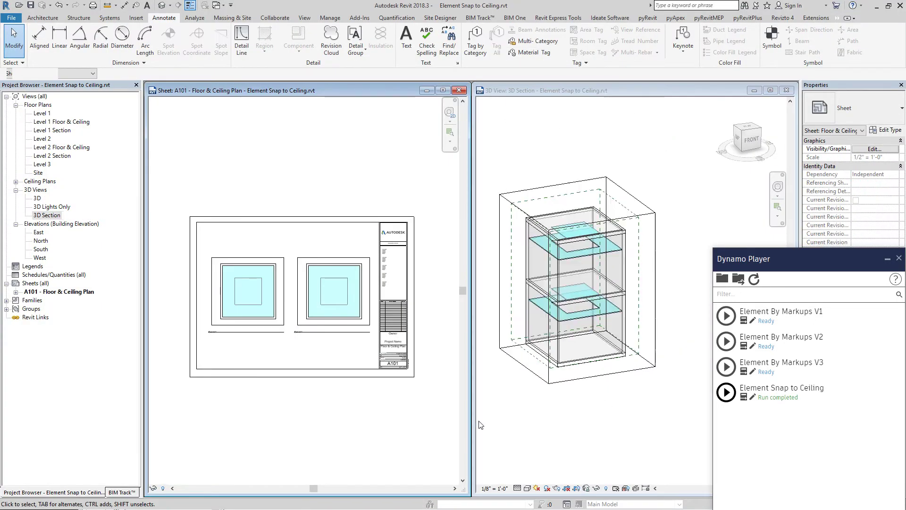
pyautogui.click(571, 458)
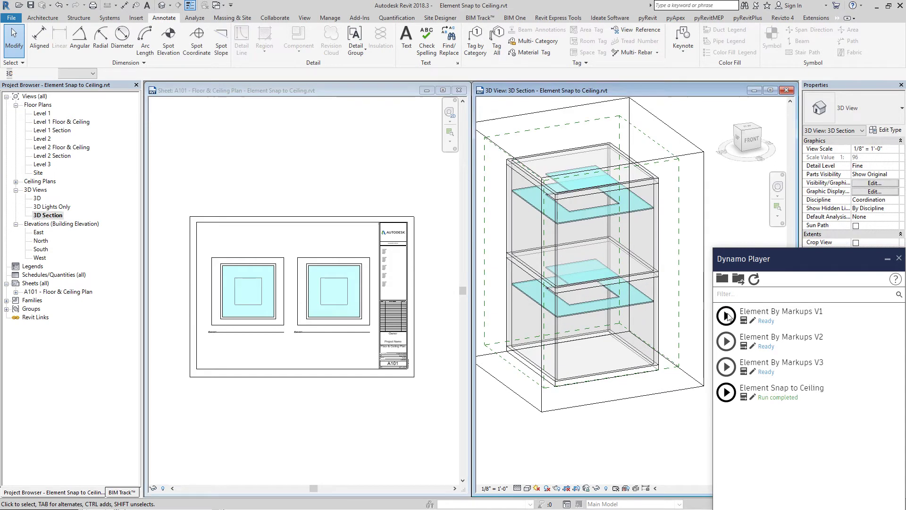
# - Run the Element By Markups V1 script in Dynamo Player and minimize the windows covering Revit
pyautogui.moveTo(770, 262); pyautogui.dragTo(805, 252)
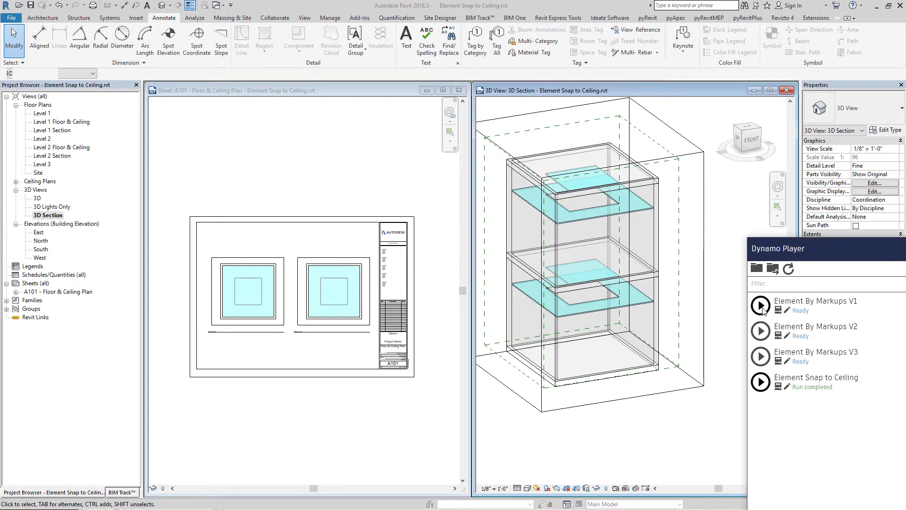
pyautogui.click(761, 306)
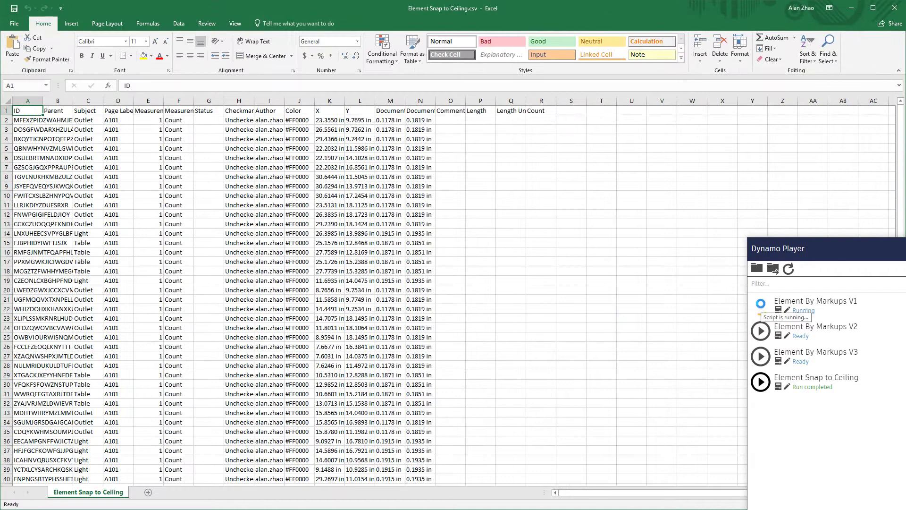
pyautogui.click(853, 8)
pyautogui.click(852, 8)
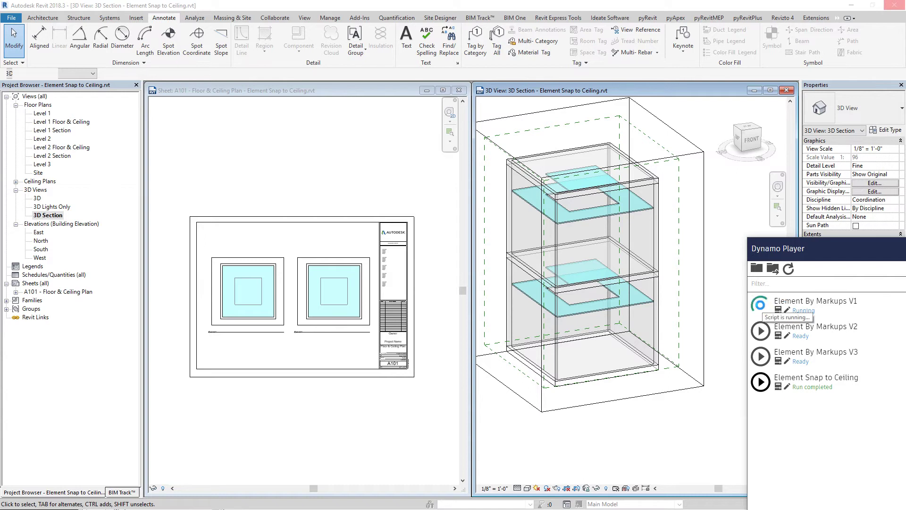
# - Inspect the lights, outlets and tables placed by Element By Markups V1 in the 3D Section view and on sheet A101
pyautogui.scroll(2, 613, 397)
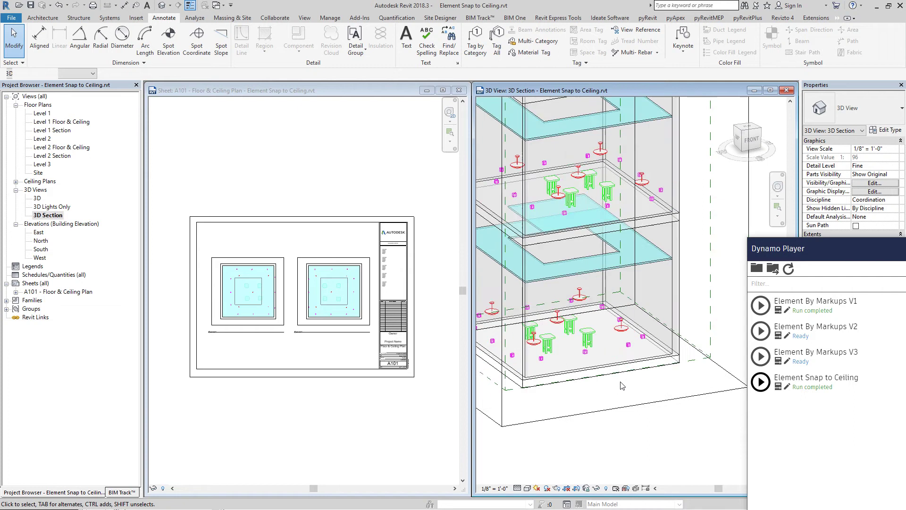
pyautogui.scroll(5, 622, 386)
pyautogui.click(612, 308)
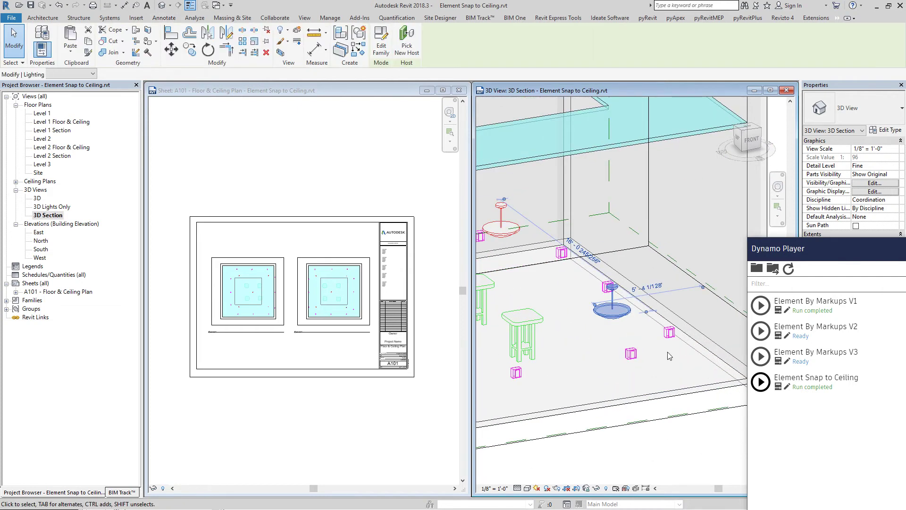
pyautogui.click(630, 354)
pyautogui.scroll(5, 246, 267)
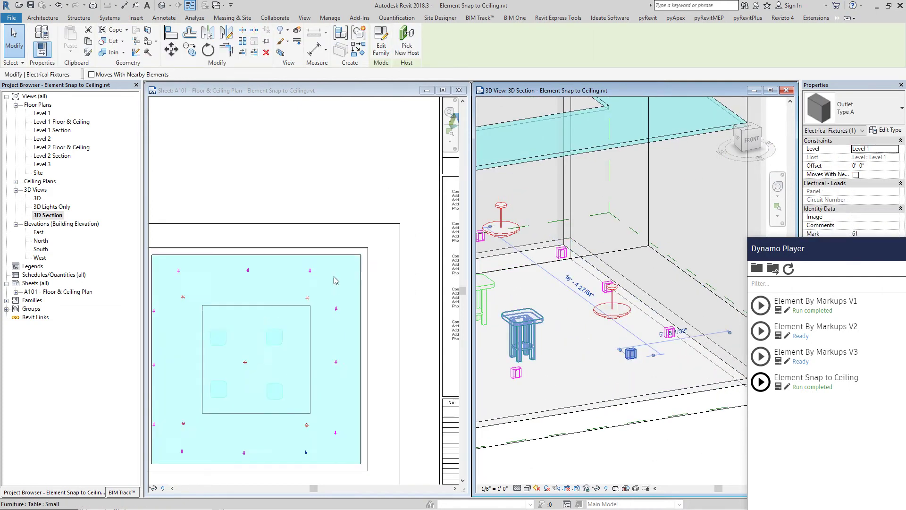
pyautogui.scroll(2, 334, 277)
pyautogui.scroll(3, 317, 263)
pyautogui.scroll(-6, 443, 303)
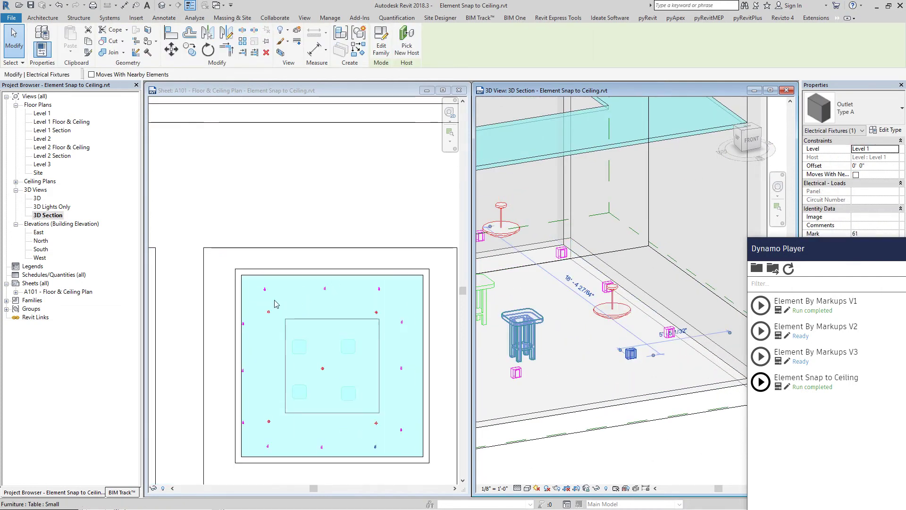
pyautogui.scroll(-3, 417, 364)
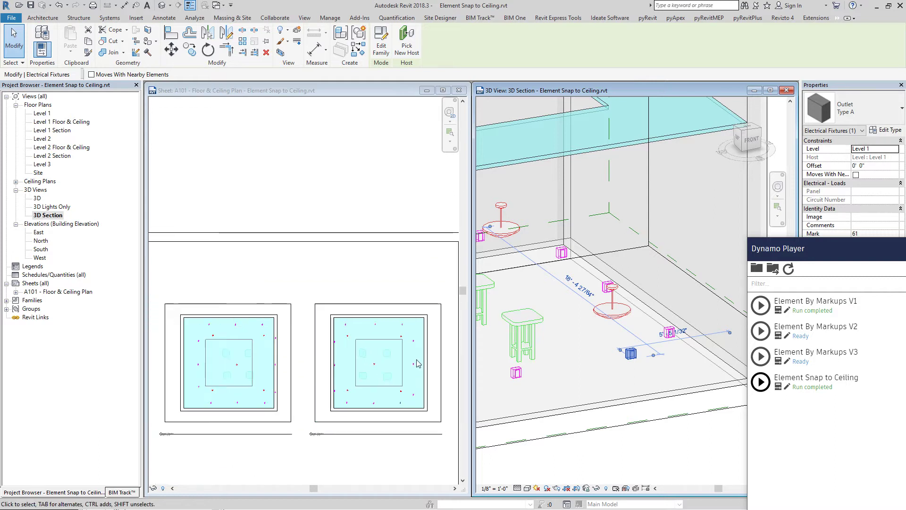
pyautogui.scroll(5, 207, 375)
pyautogui.scroll(-4, 203, 374)
pyautogui.click(623, 463)
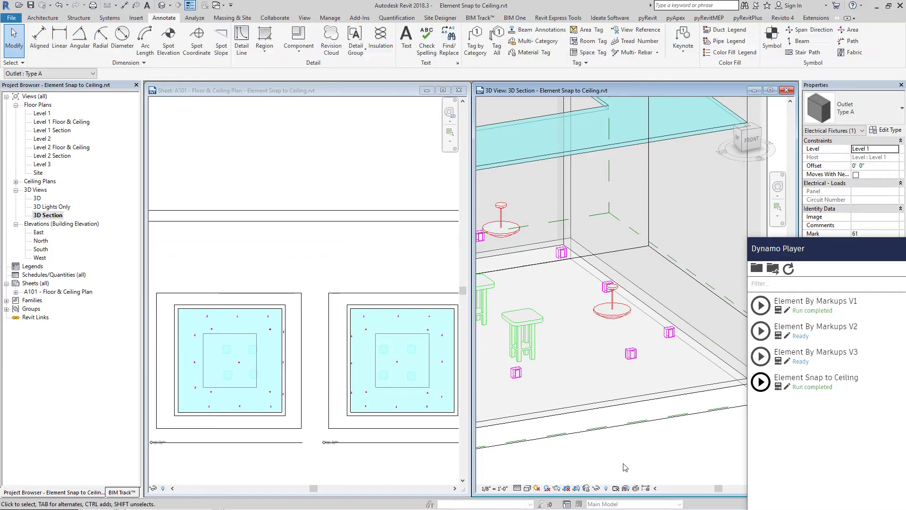
# - Undo the element placement from Element By Markups V1 and run the Element By Markups V2 script in Dynamo Player
pyautogui.scroll(-6, 623, 467)
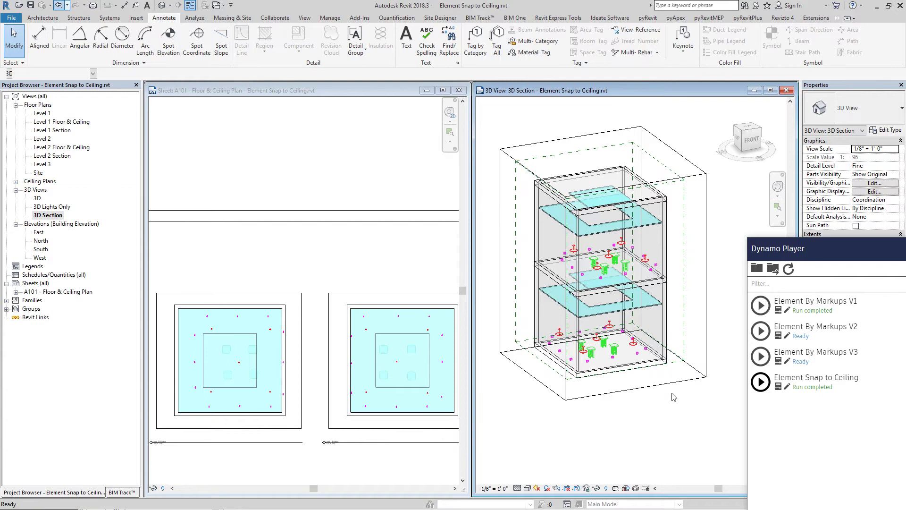
pyautogui.scroll(1, 674, 399)
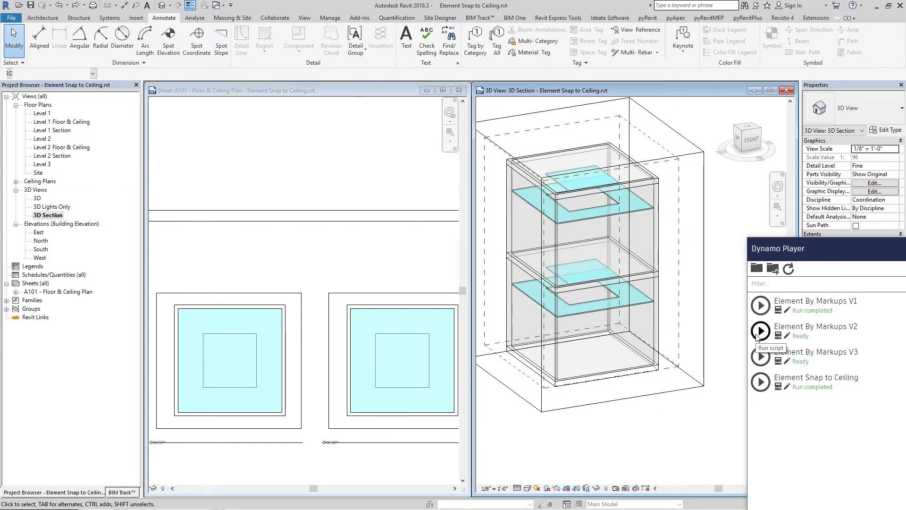
pyautogui.click(758, 333)
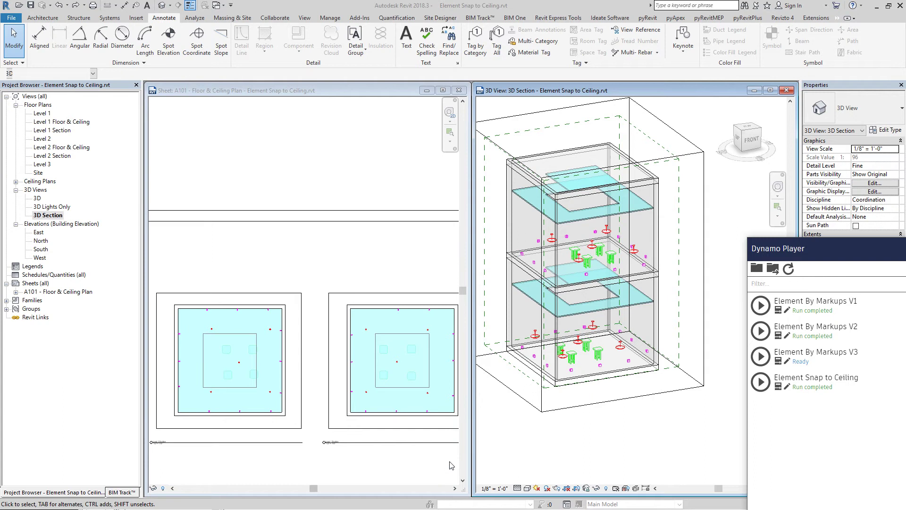
# - Switch to Element By Bluebeam Matcher.xlsx in Excel, review the Snap to Wall values for Outlet and Card Reader, and return to Revit
pyautogui.press('super')
pyautogui.moveTo(452, 501)
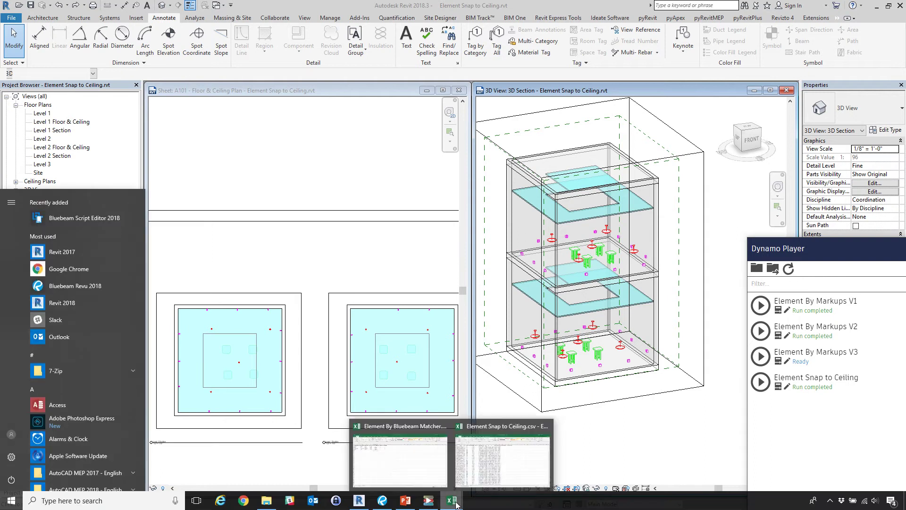
pyautogui.click(412, 468)
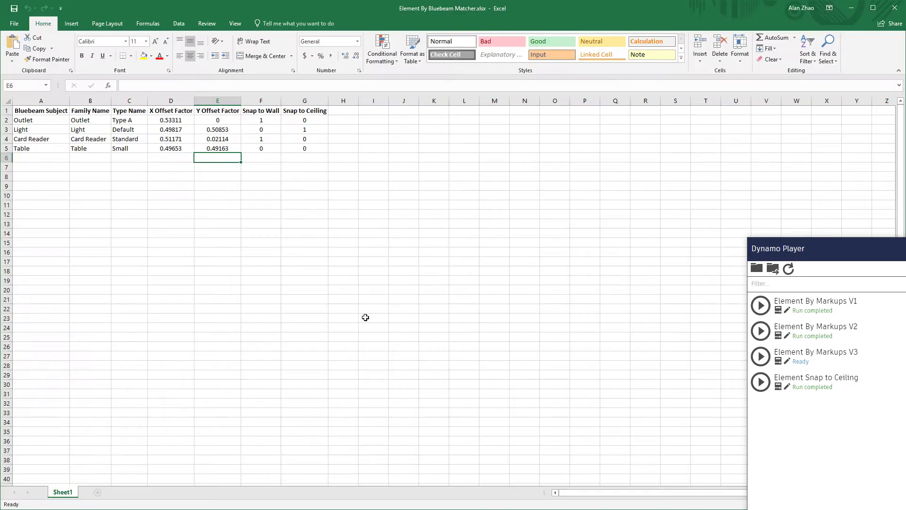
pyautogui.click(258, 121)
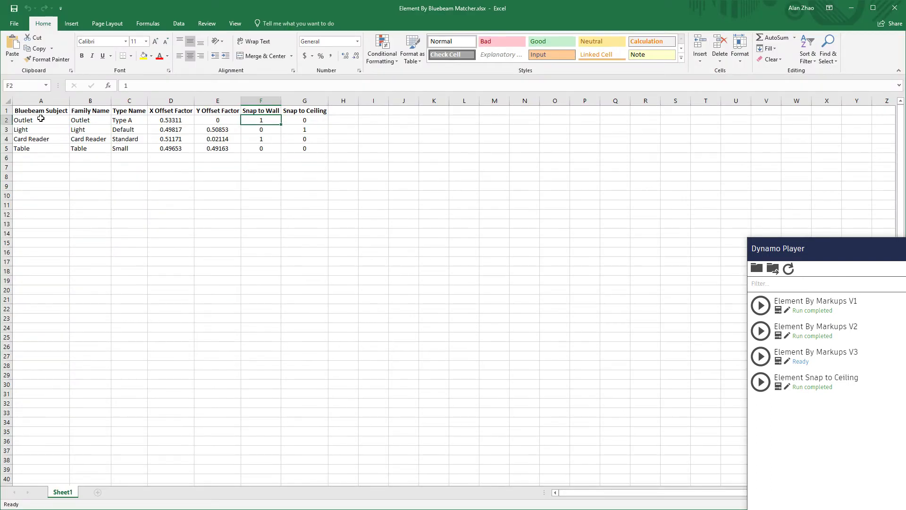
pyautogui.click(258, 140)
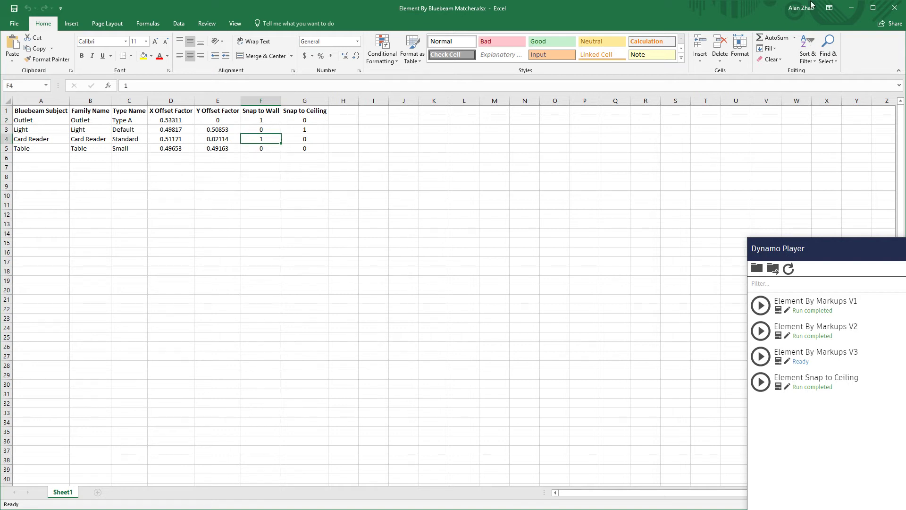
pyautogui.click(853, 9)
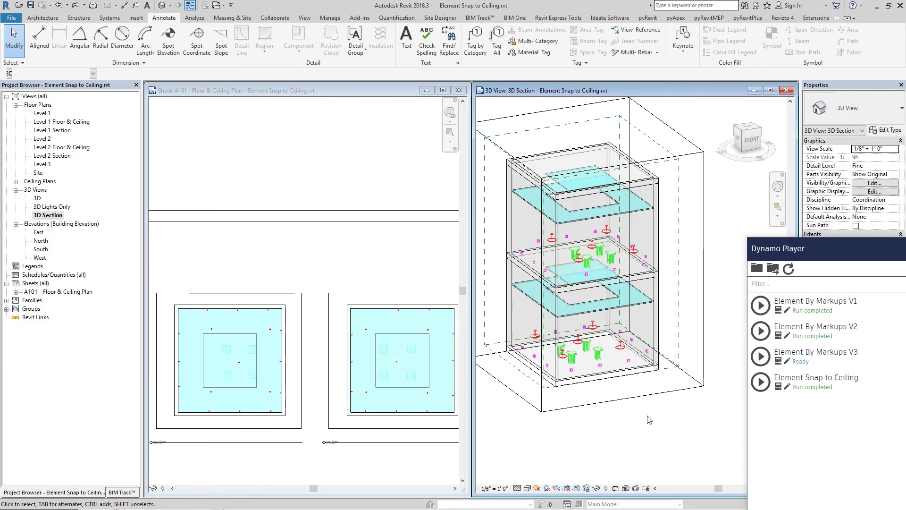
# - Check the outlet positions against the walls on sheet A101 and in the 3D Section view
pyautogui.scroll(5, 319, 360)
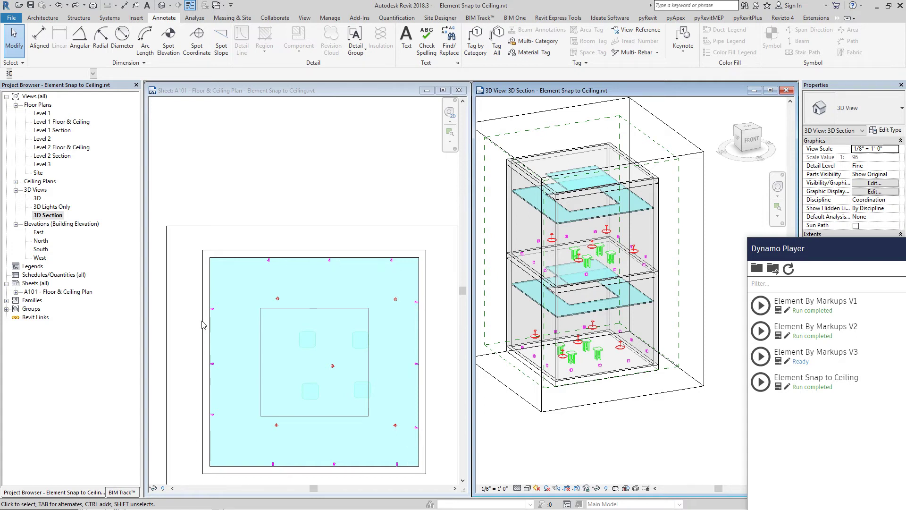
pyautogui.scroll(3, 656, 365)
pyautogui.scroll(4, 656, 365)
pyautogui.click(577, 357)
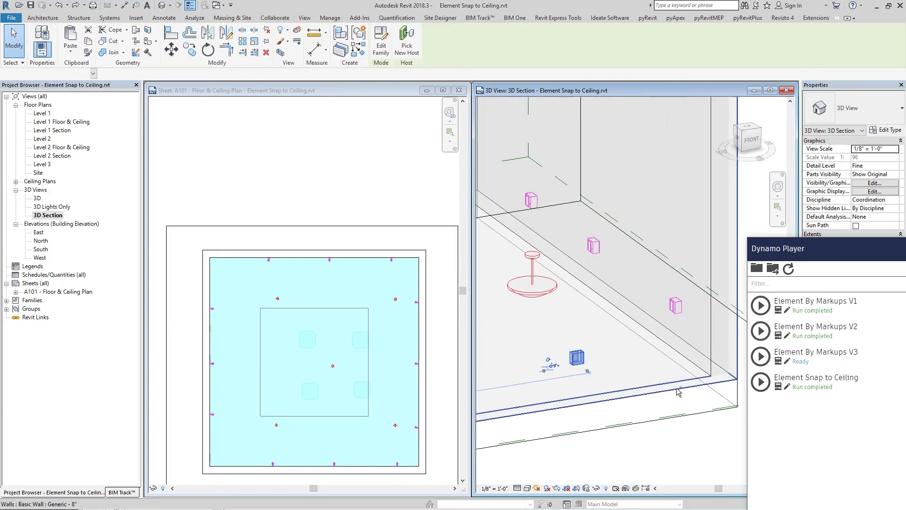
pyautogui.keyDown('shift'); pyautogui.moveTo(576, 357); pyautogui.dragTo(642, 310, button='middle'); pyautogui.keyUp('shift')
# - Inspect the heights of the tables and lights on Level 1 from several angles in the 3D Section view
pyautogui.click(645, 310)
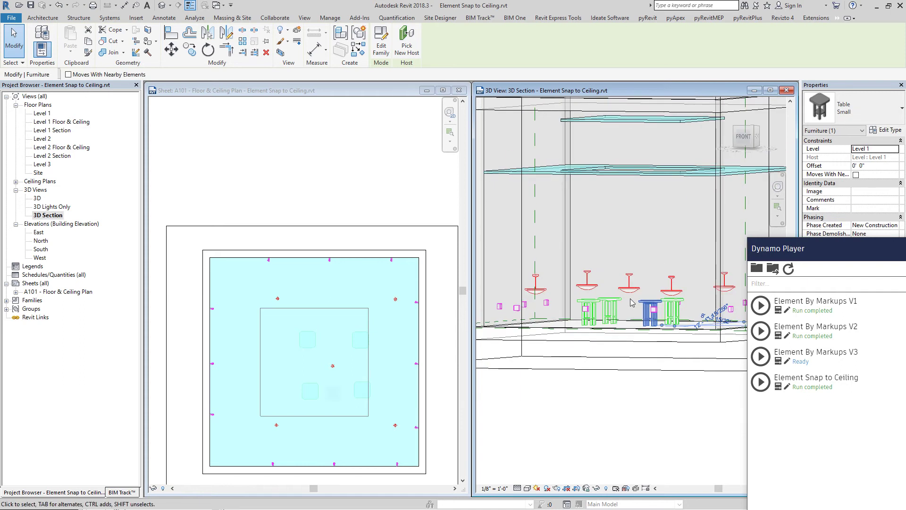
pyautogui.click(631, 295)
pyautogui.scroll(-3, 588, 321)
pyautogui.keyDown('shift'); pyautogui.moveTo(588, 322); pyautogui.dragTo(625, 426, button='middle'); pyautogui.keyUp('shift')
pyautogui.click(593, 316)
pyautogui.scroll(4, 594, 324)
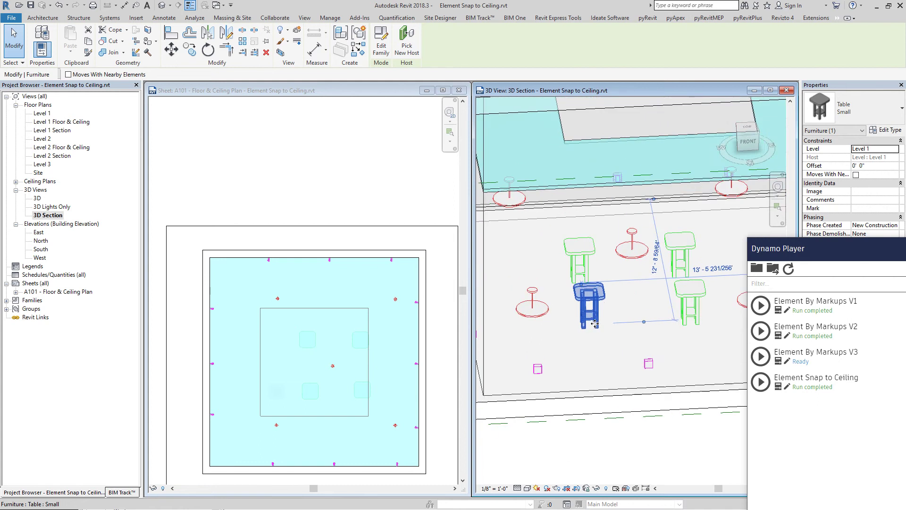
pyautogui.scroll(-2, 593, 324)
pyautogui.keyDown('shift'); pyautogui.moveTo(637, 379); pyautogui.dragTo(633, 427, button='middle'); pyautogui.keyUp('shift')
pyautogui.click(634, 427)
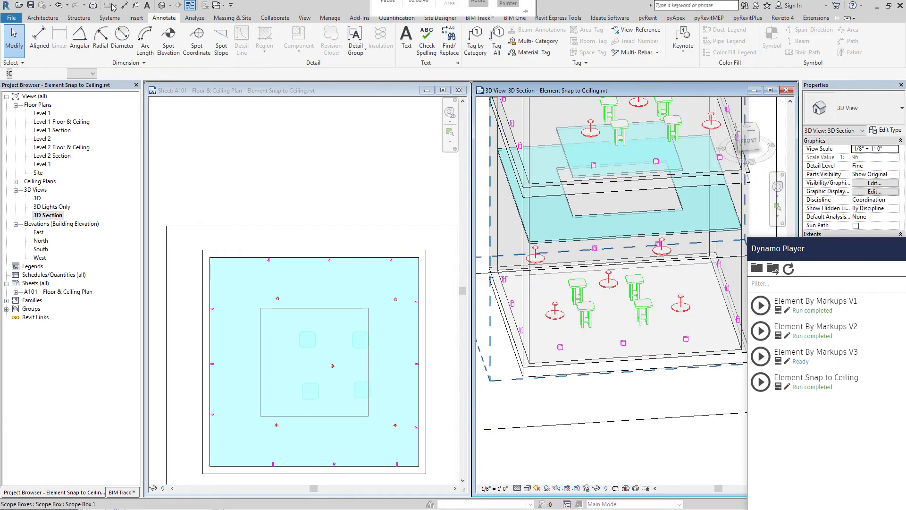
# - Undo the element placement from Element By Markups V2 and run the Element By Markups V3 script in Dynamo Player
pyautogui.click(60, 6)
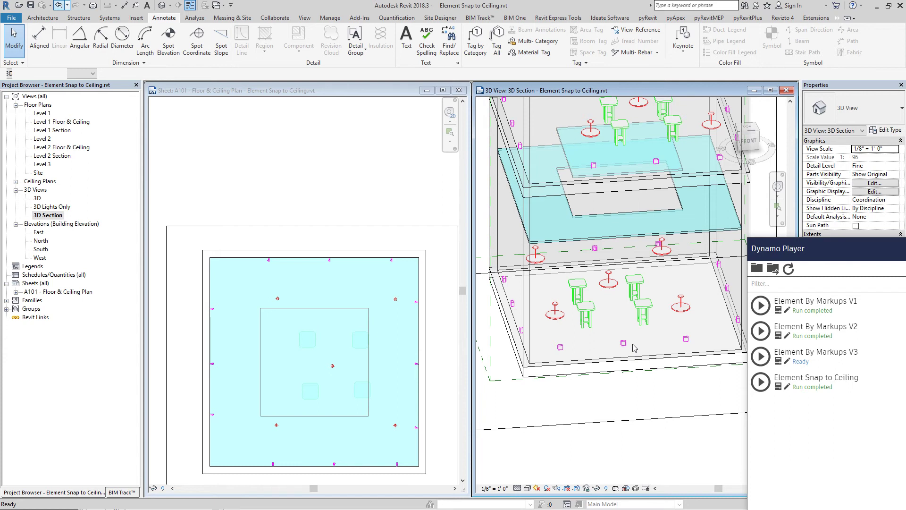
pyautogui.scroll(-5, 635, 352)
pyautogui.scroll(3, 612, 423)
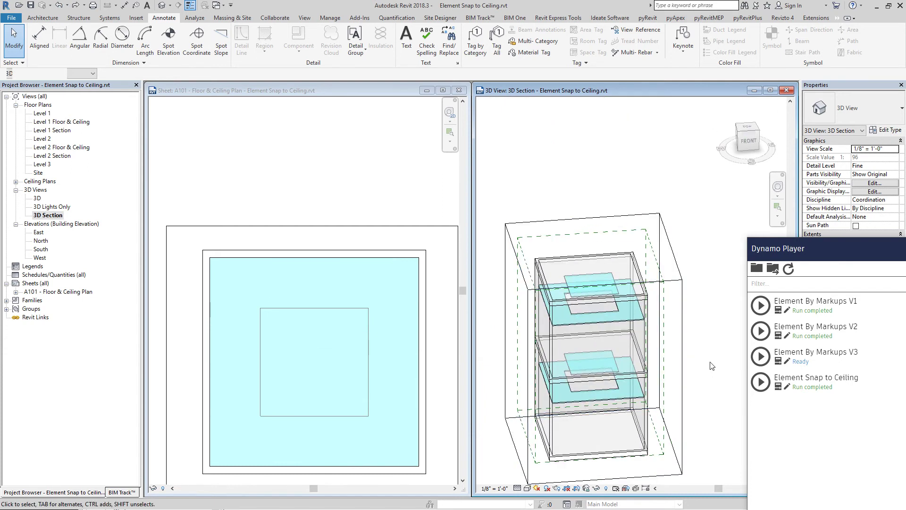
pyautogui.click(761, 357)
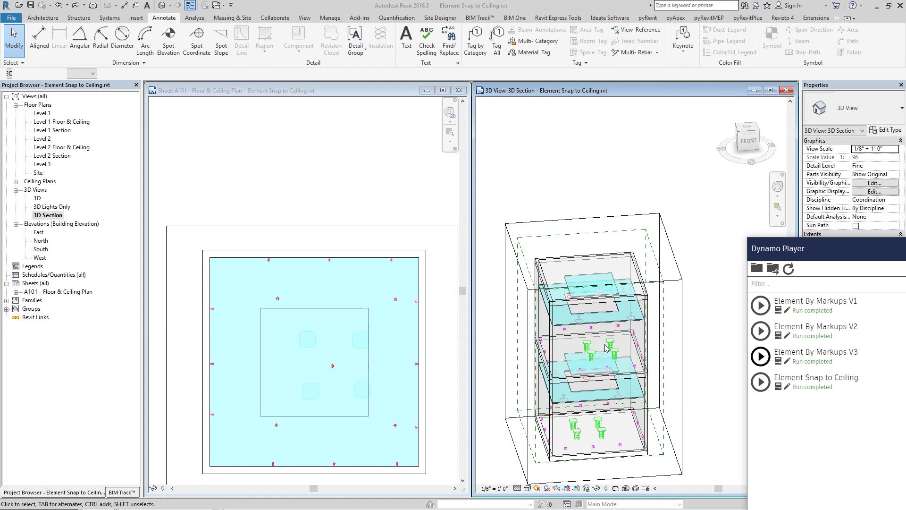
# - Examine the elements placed by Element By Markups V3 against the ceilings, floors and walls in both open views
pyautogui.scroll(-3, 607, 336)
pyautogui.scroll(4, 617, 402)
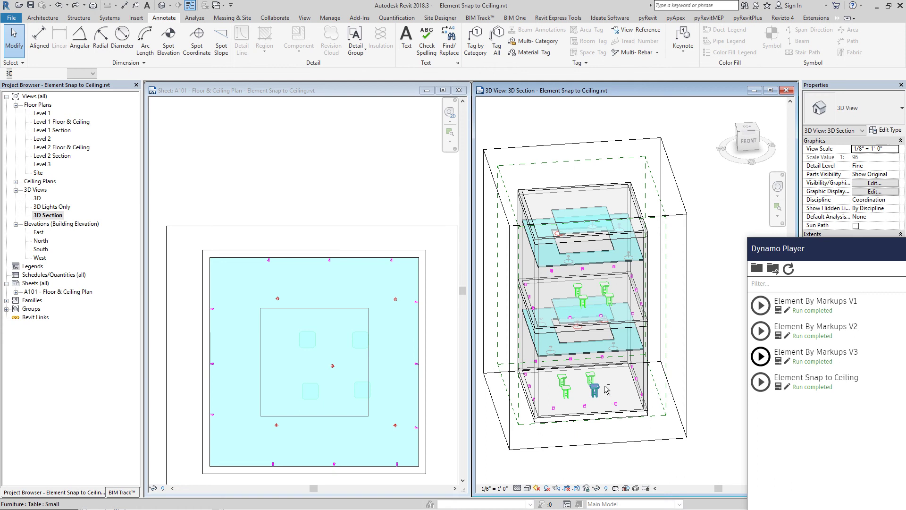
pyautogui.keyDown('shift'); pyautogui.moveTo(625, 380); pyautogui.dragTo(616, 355, button='middle'); pyautogui.keyUp('shift')
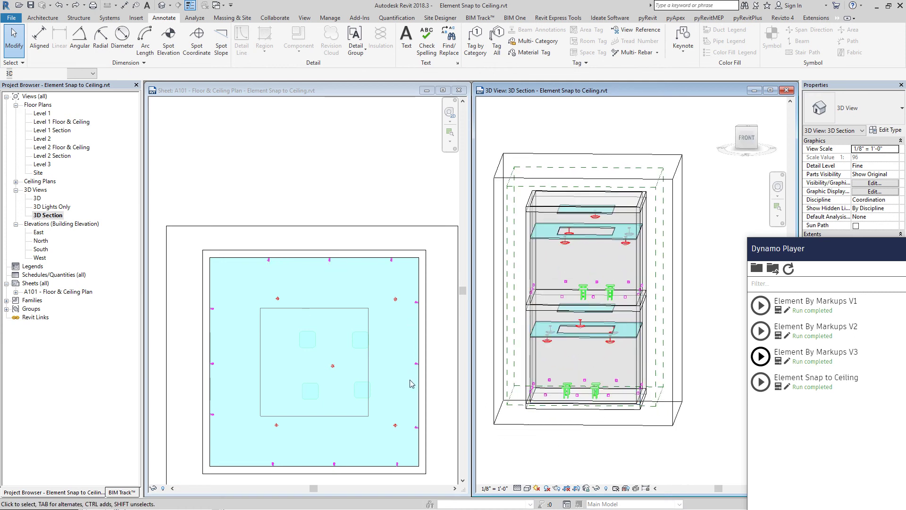
pyautogui.scroll(-3, 286, 380)
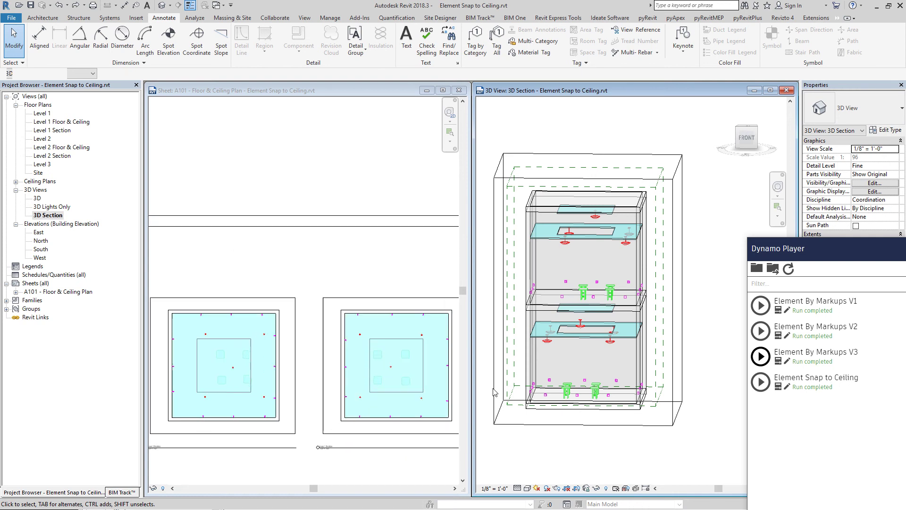
pyautogui.scroll(2, 494, 392)
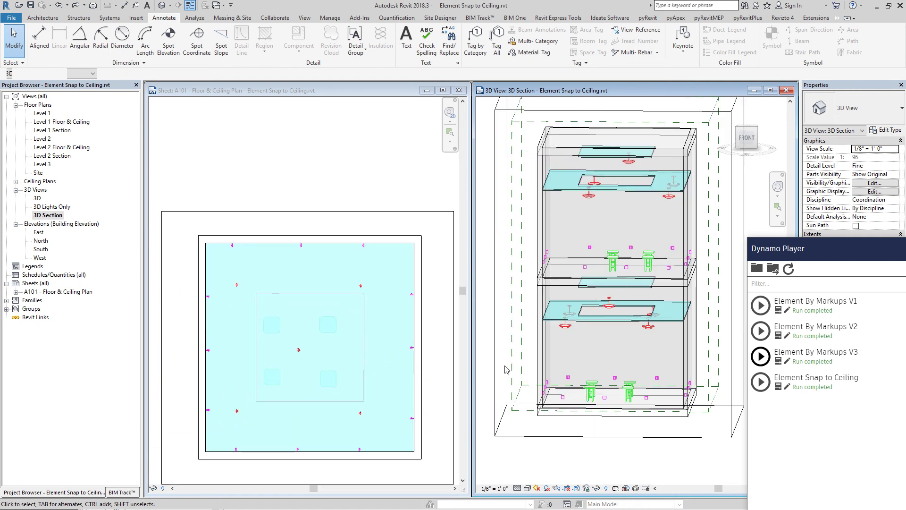
pyautogui.keyDown('shift'); pyautogui.moveTo(637, 371); pyautogui.dragTo(622, 310, button='middle'); pyautogui.keyUp('shift')
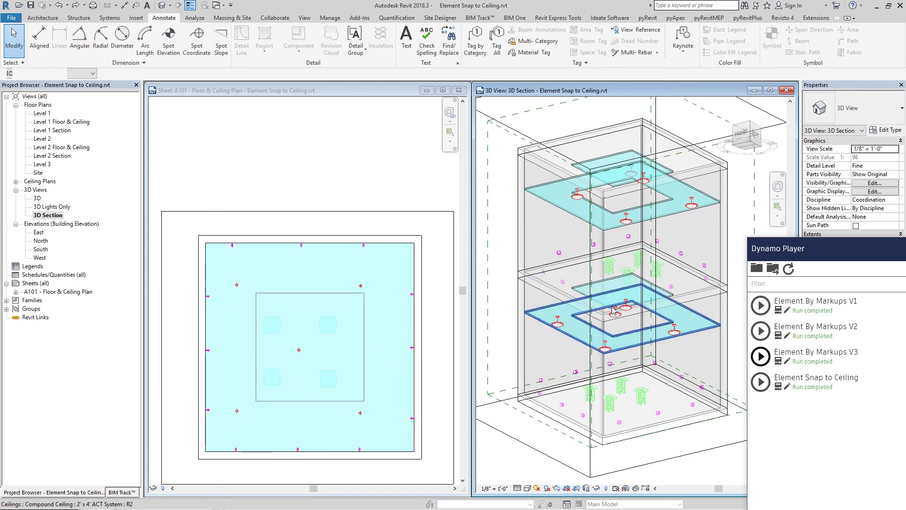
# - Select a Level 1 light fixture to inspect its offset and ceiling attachment, then clear the selection
pyautogui.click(622, 310)
pyautogui.scroll(5, 618, 302)
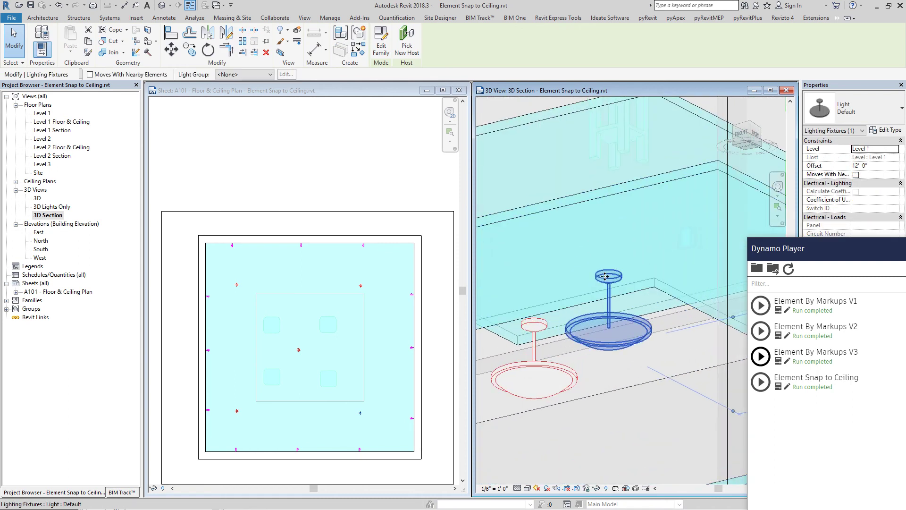
pyautogui.scroll(-3, 604, 277)
pyautogui.keyDown('shift'); pyautogui.moveTo(604, 277); pyautogui.dragTo(513, 401, button='middle'); pyautogui.keyUp('shift')
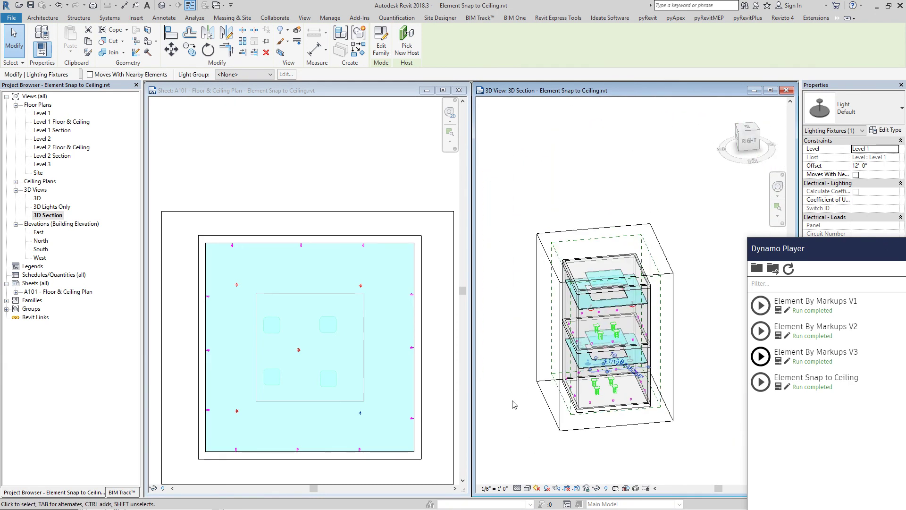
pyautogui.click(630, 452)
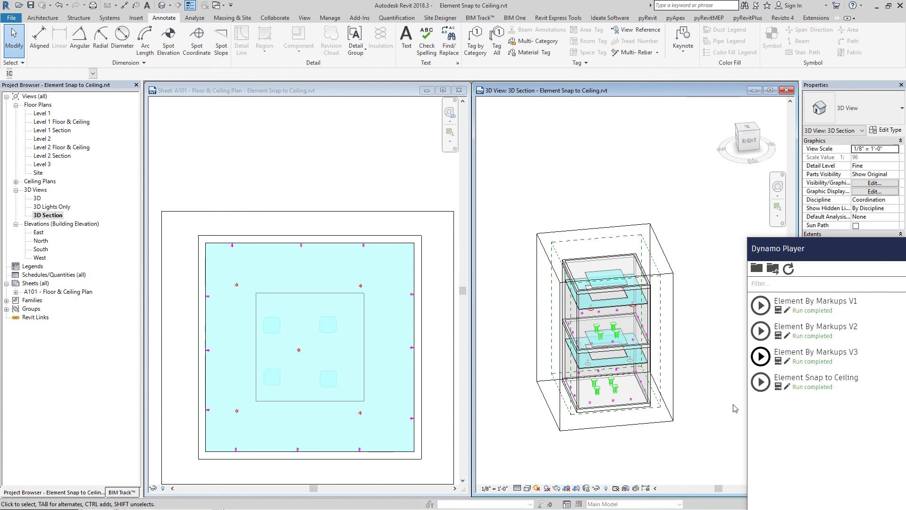
# - Reposition the Dynamo Player window over the Properties palette, clear of the building in the 3D Section view
pyautogui.moveTo(839, 248); pyautogui.dragTo(787, 169)
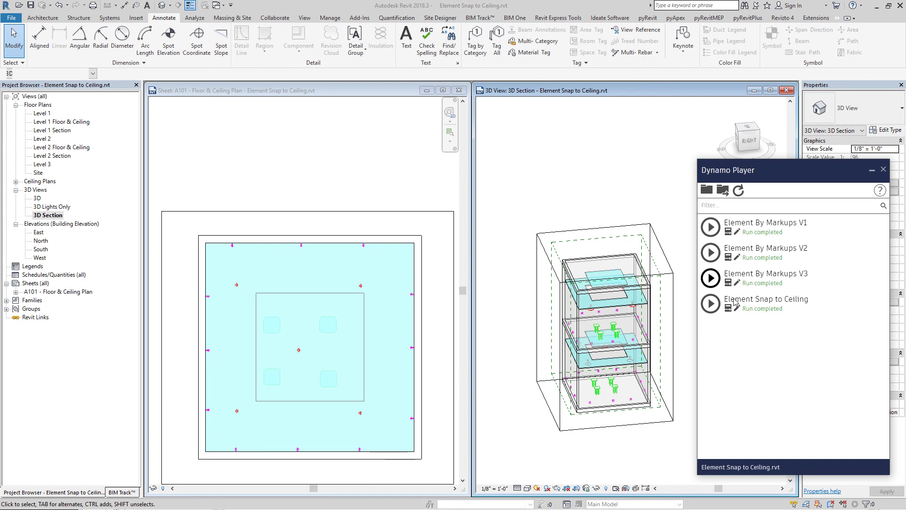
pyautogui.moveTo(771, 169); pyautogui.dragTo(805, 178)
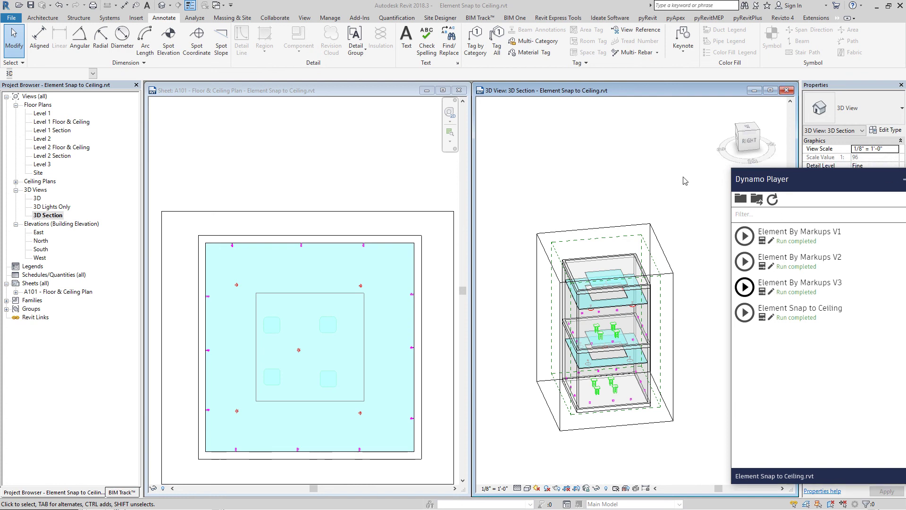